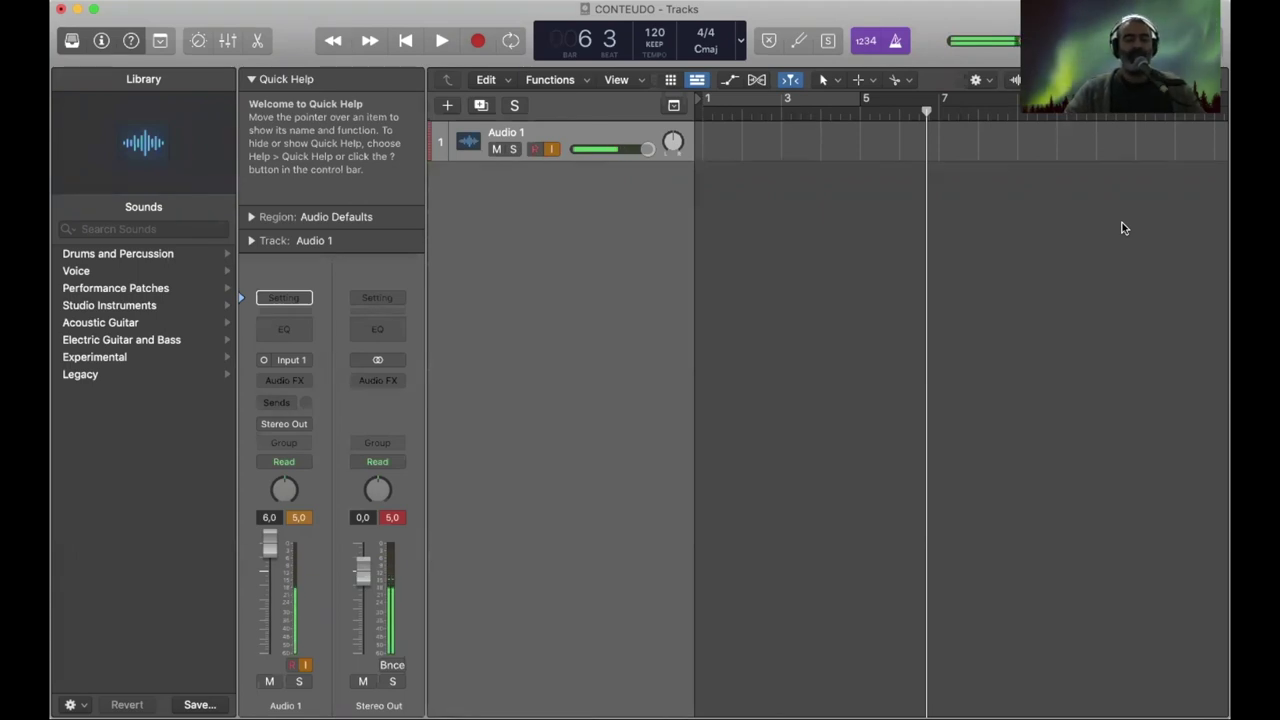
click(72, 41)
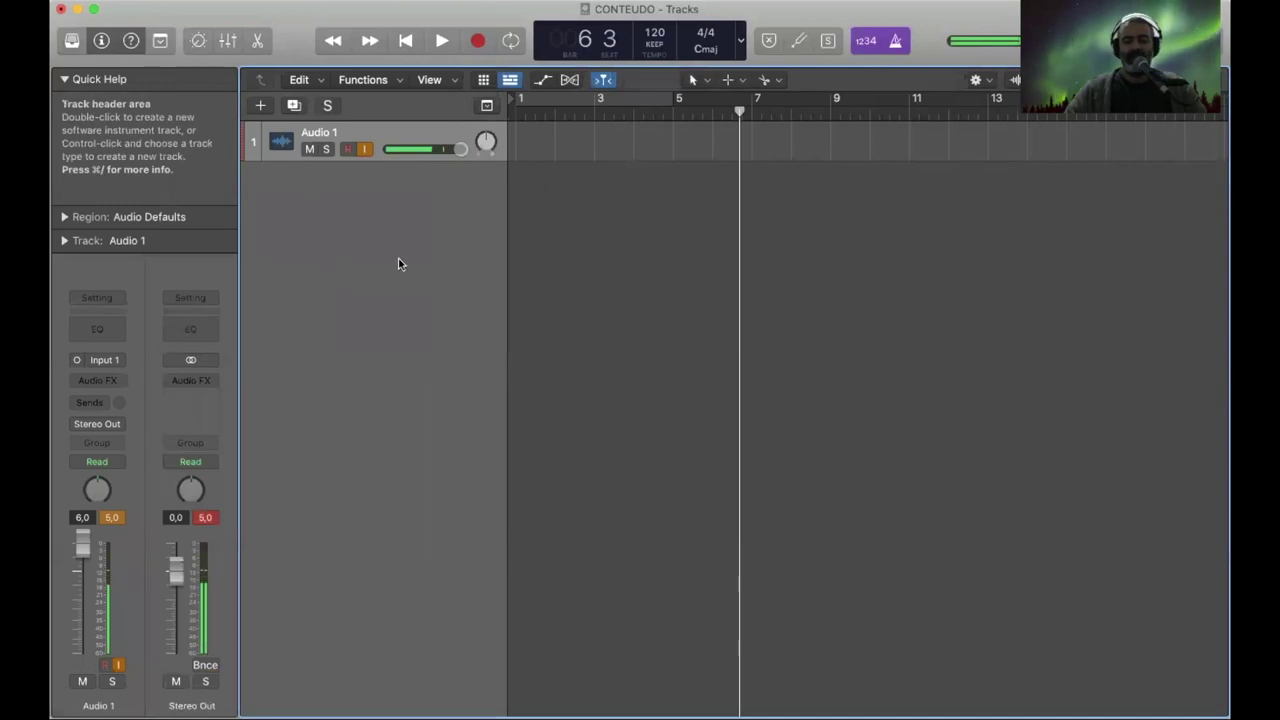
click(259, 108)
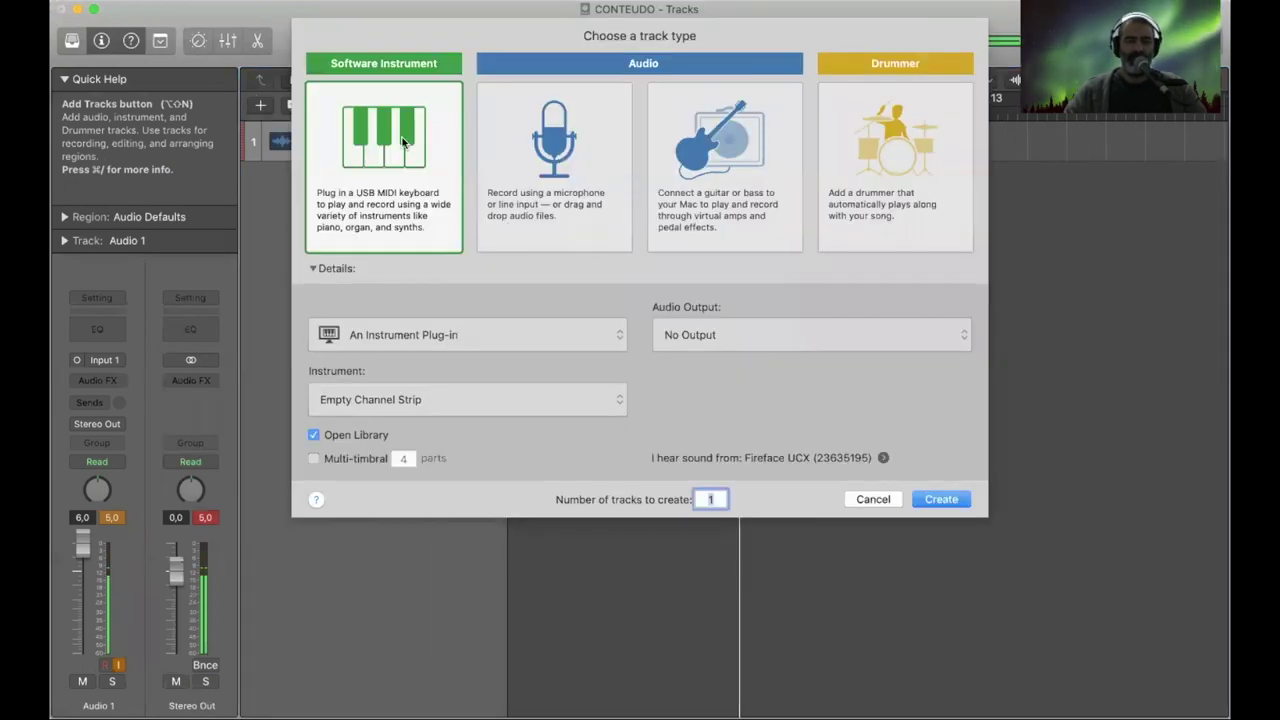
click(386, 402)
mouse_move(388, 450)
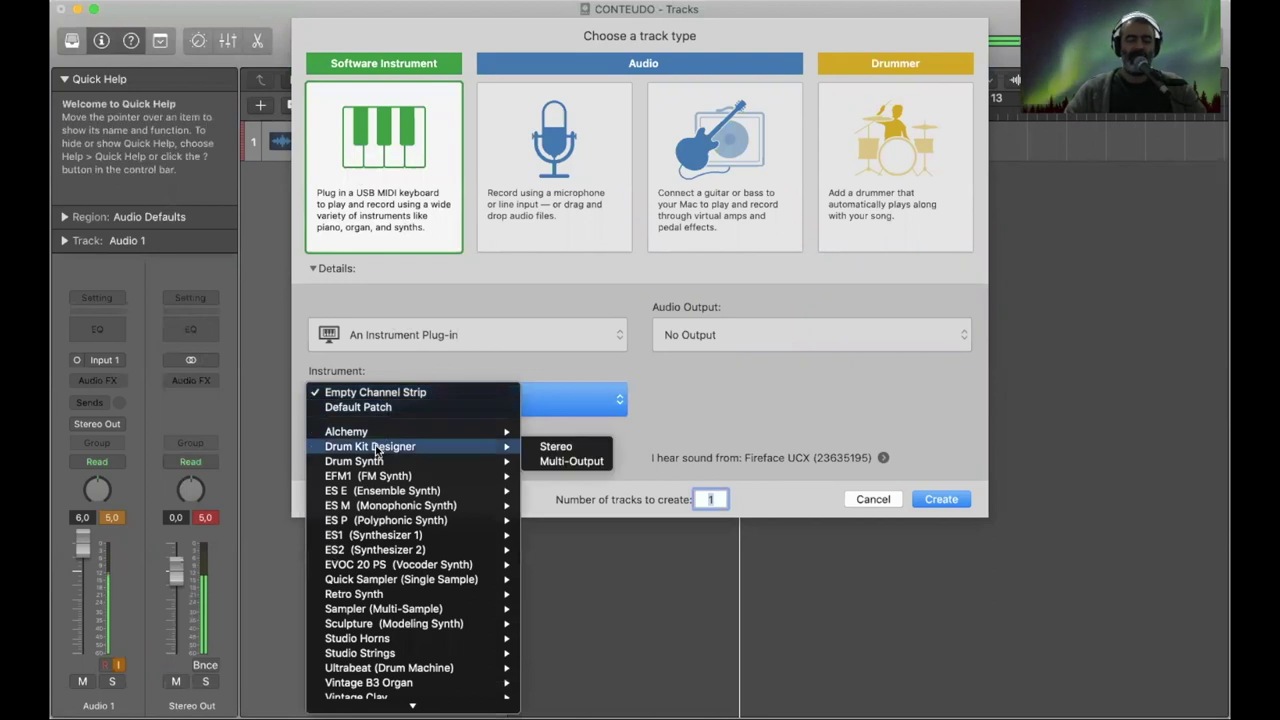
click(542, 451)
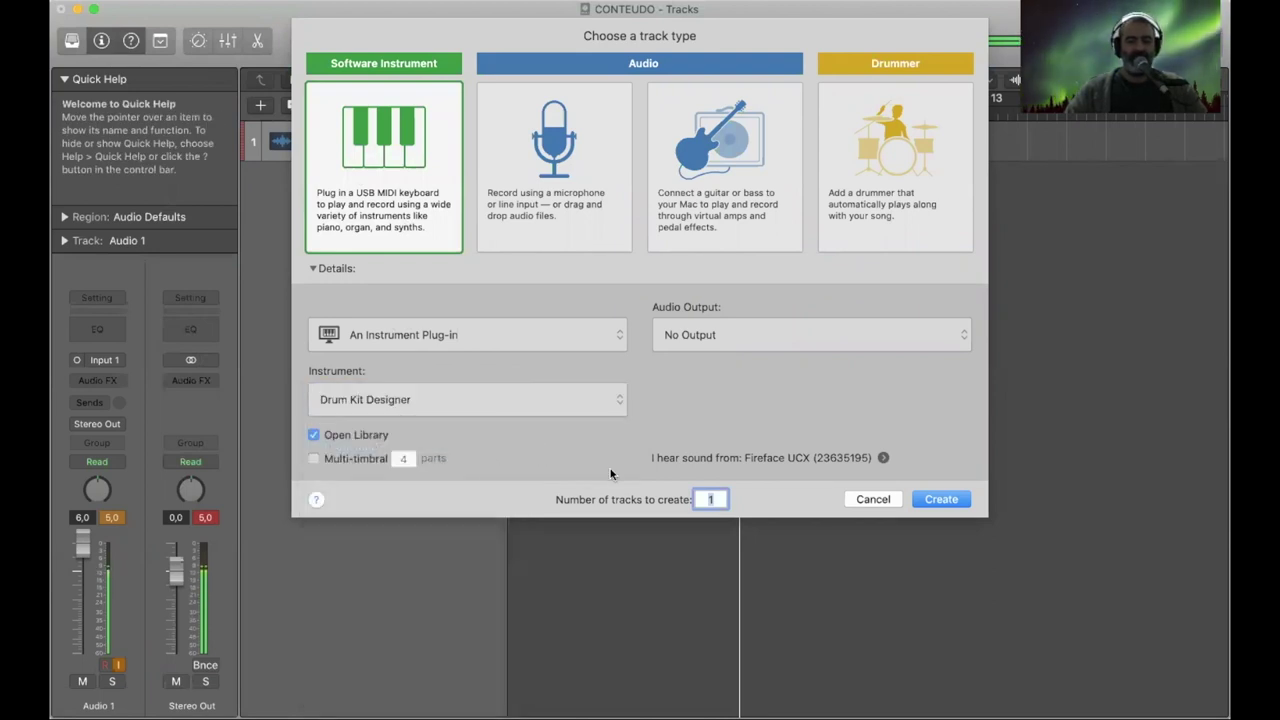
click(938, 505)
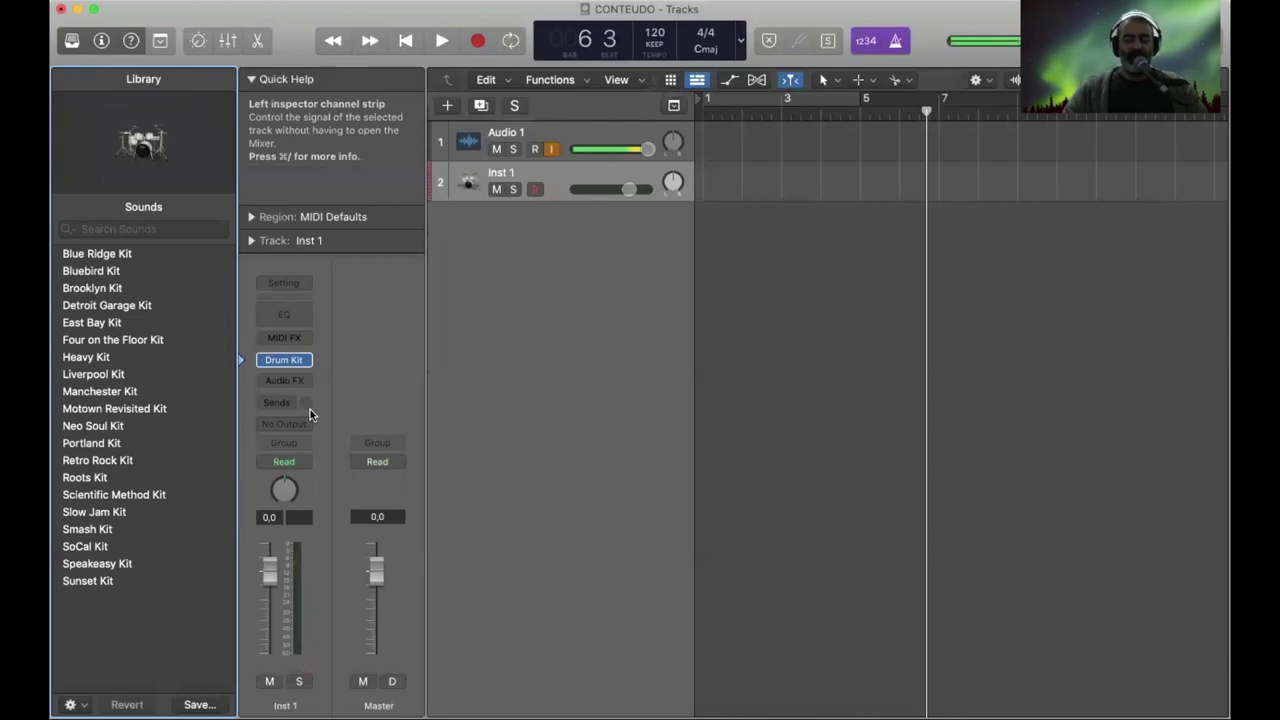
key(super+z)
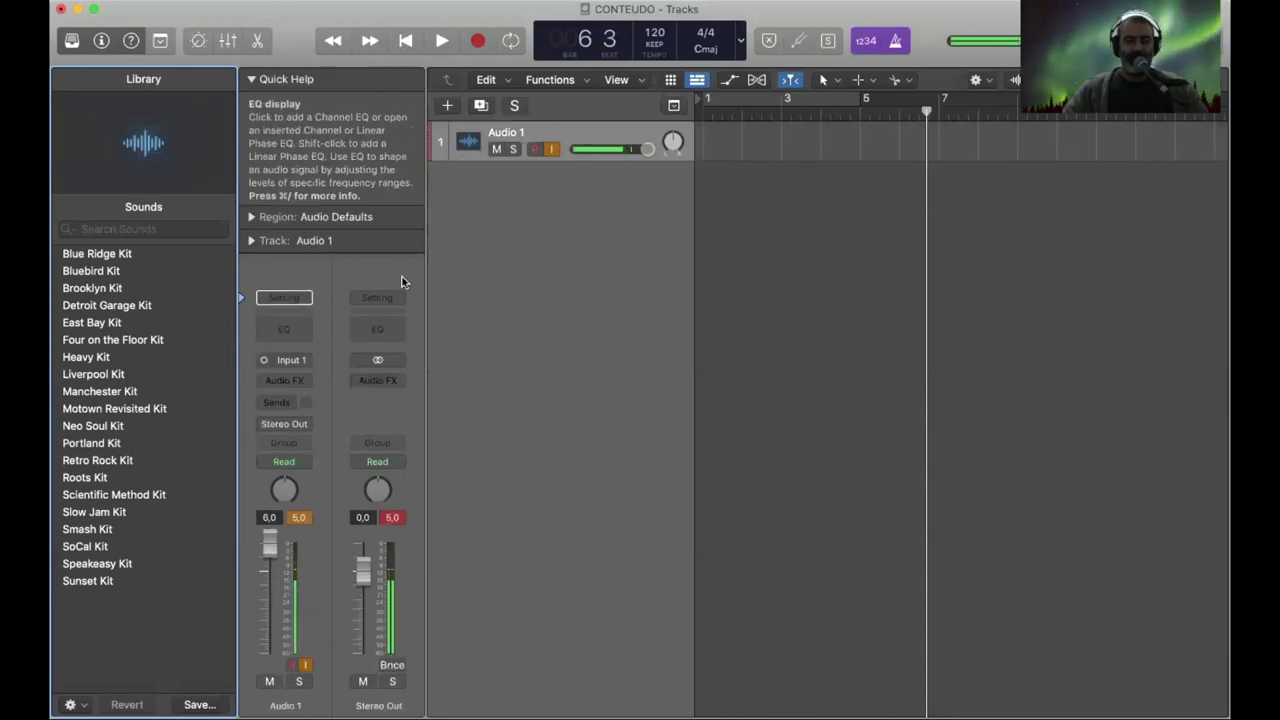
Create a software instrument track using Drum Kit Designer with its audio output set to Output 1 + 2.
click(446, 107)
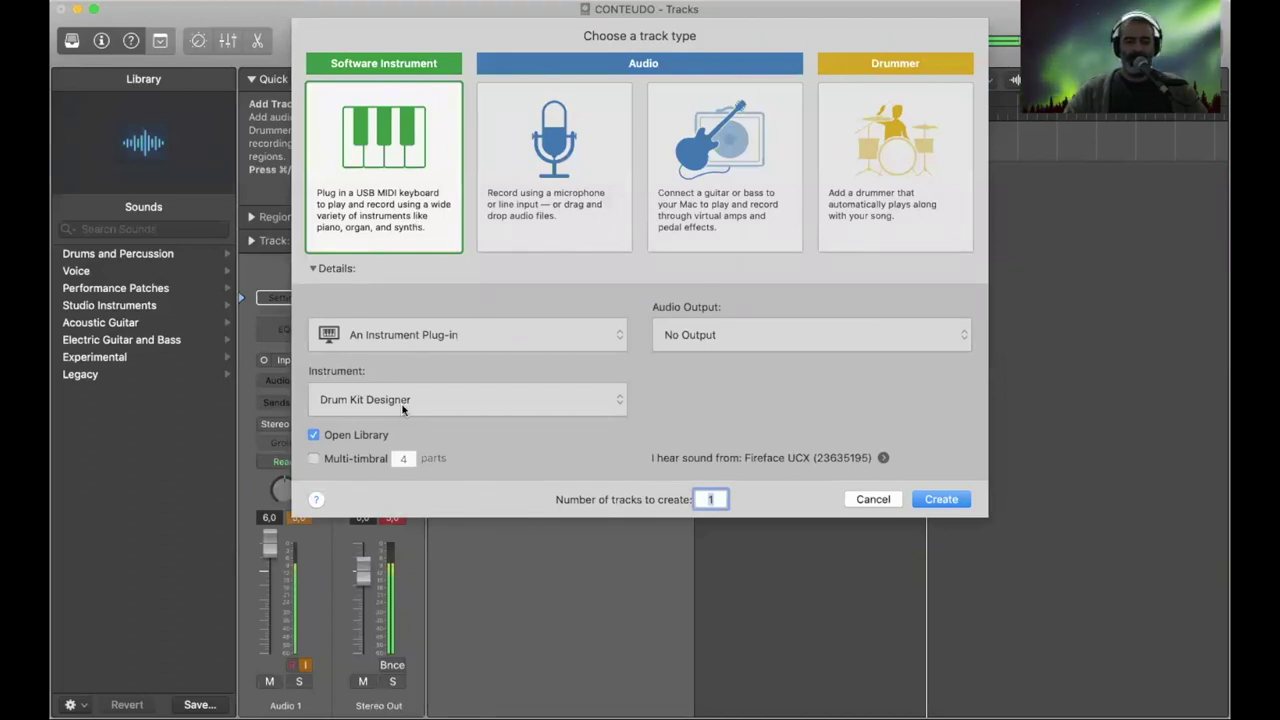
click(702, 340)
mouse_move(803, 377)
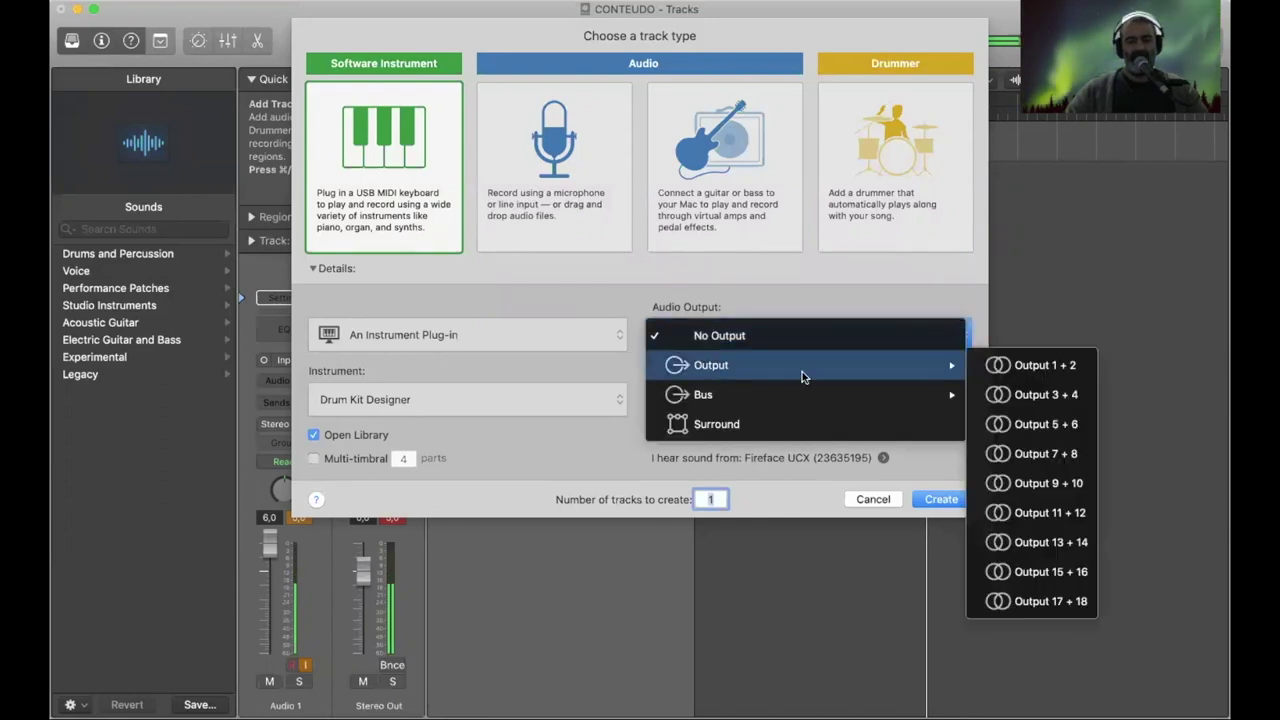
click(1010, 368)
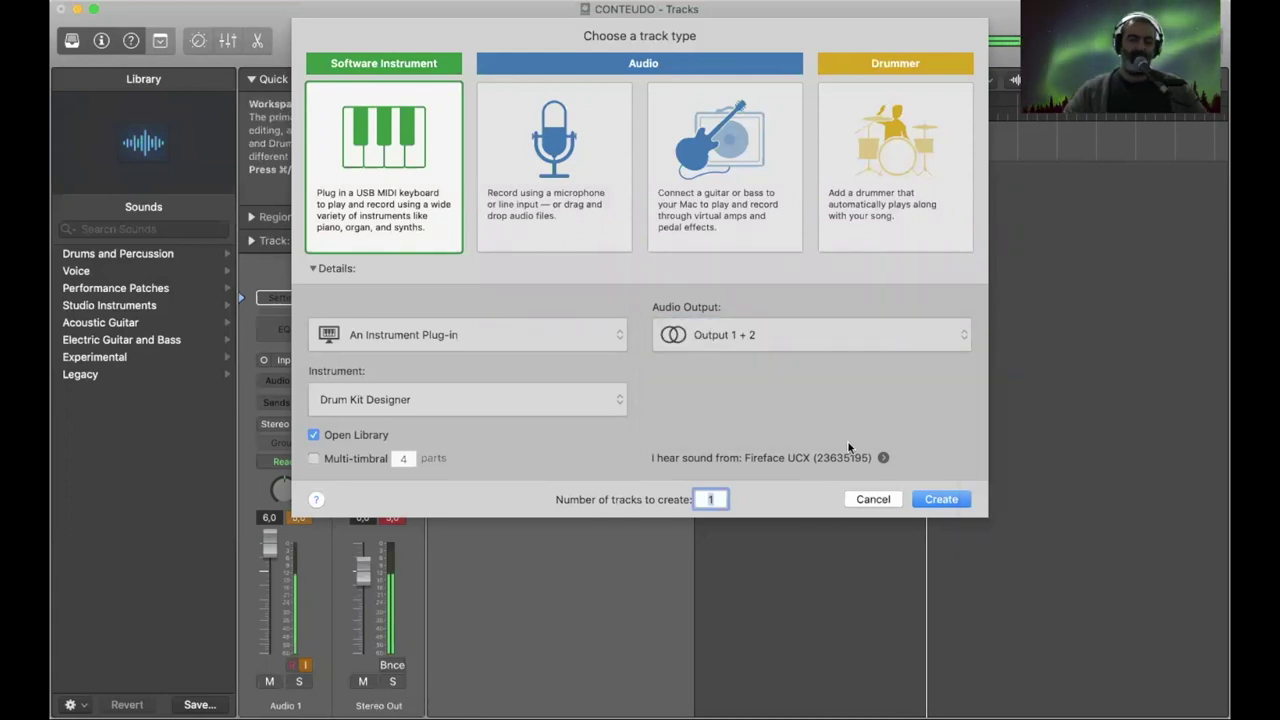
click(929, 503)
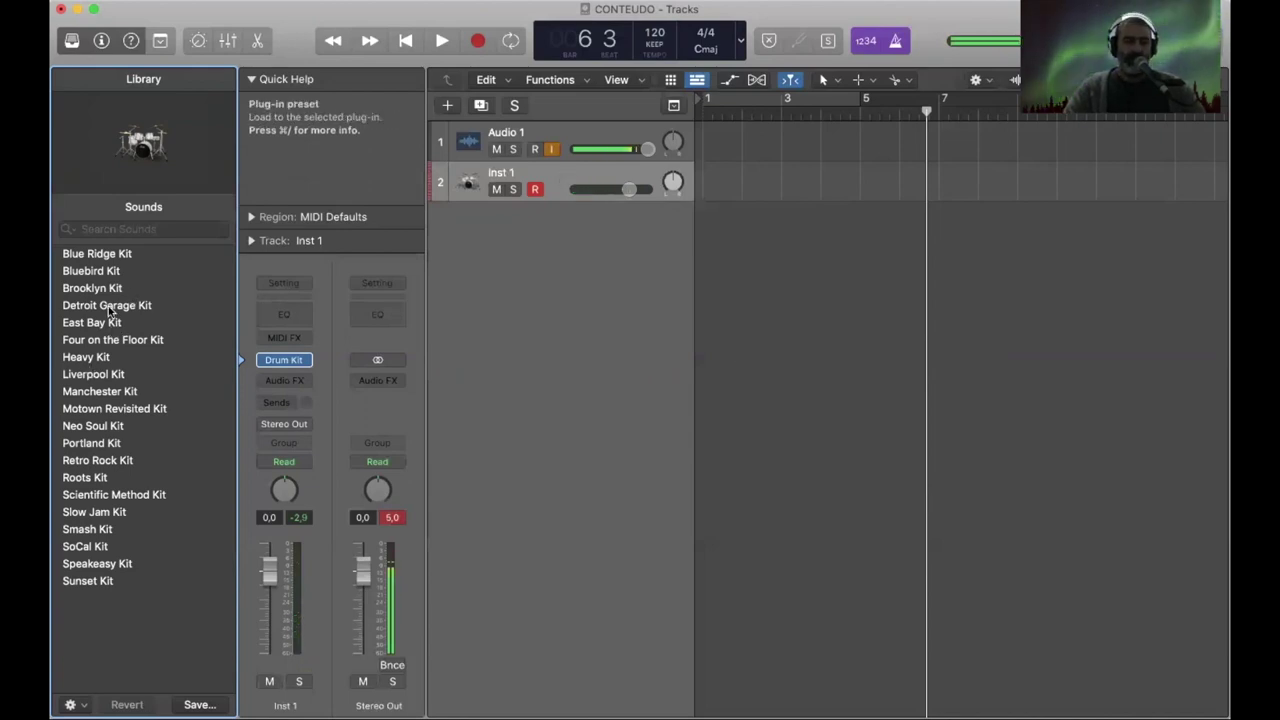
Load the Neo Soul Kit on the new drum track, and delete that track.
click(103, 427)
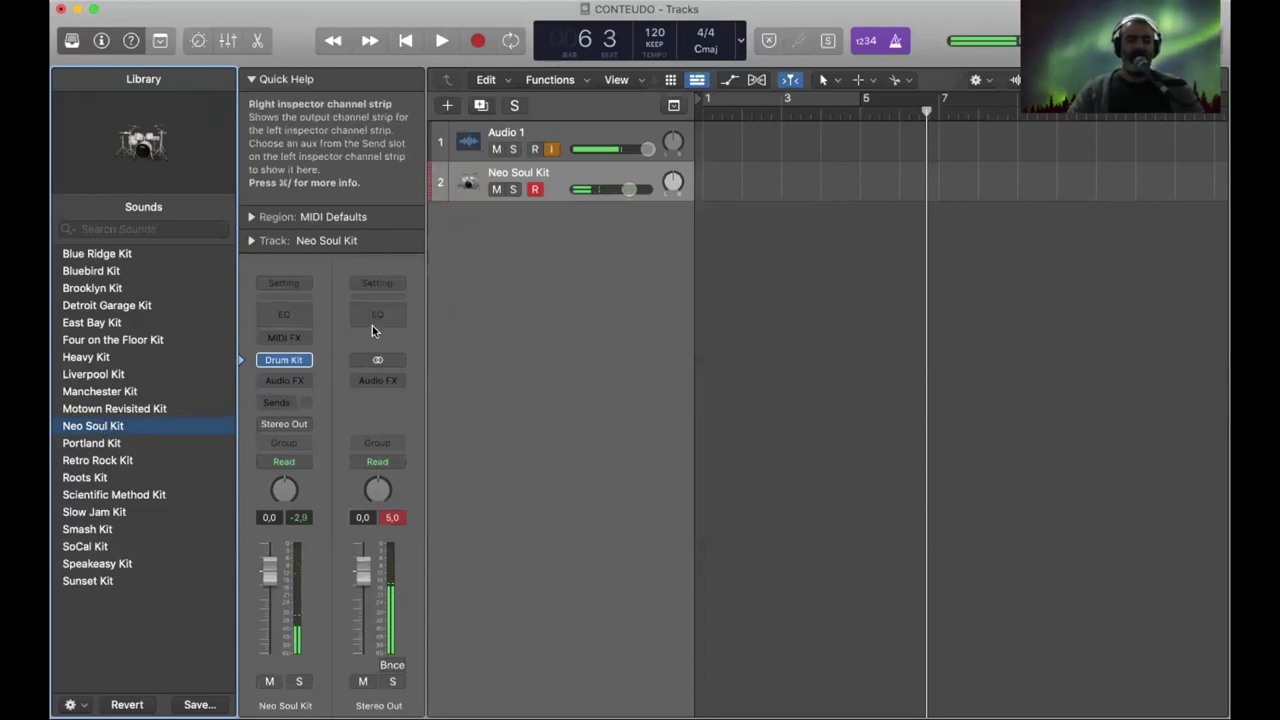
click(592, 175)
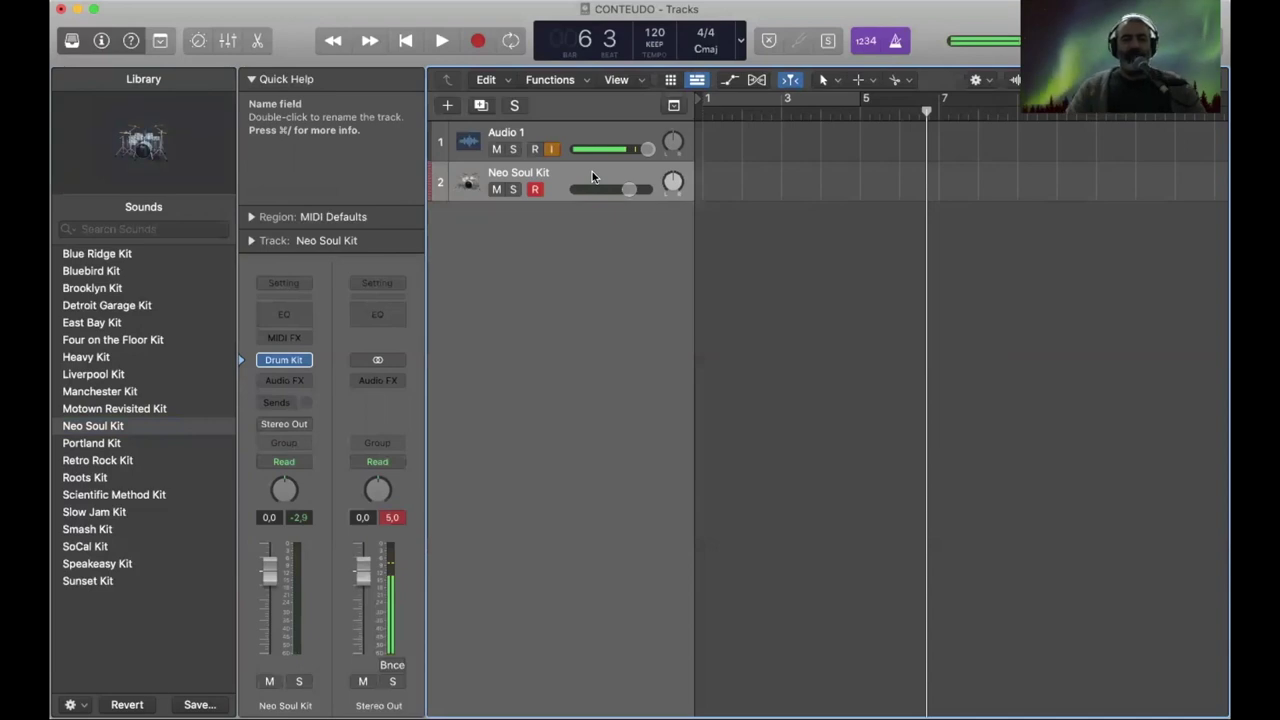
key(super+BackSpace)
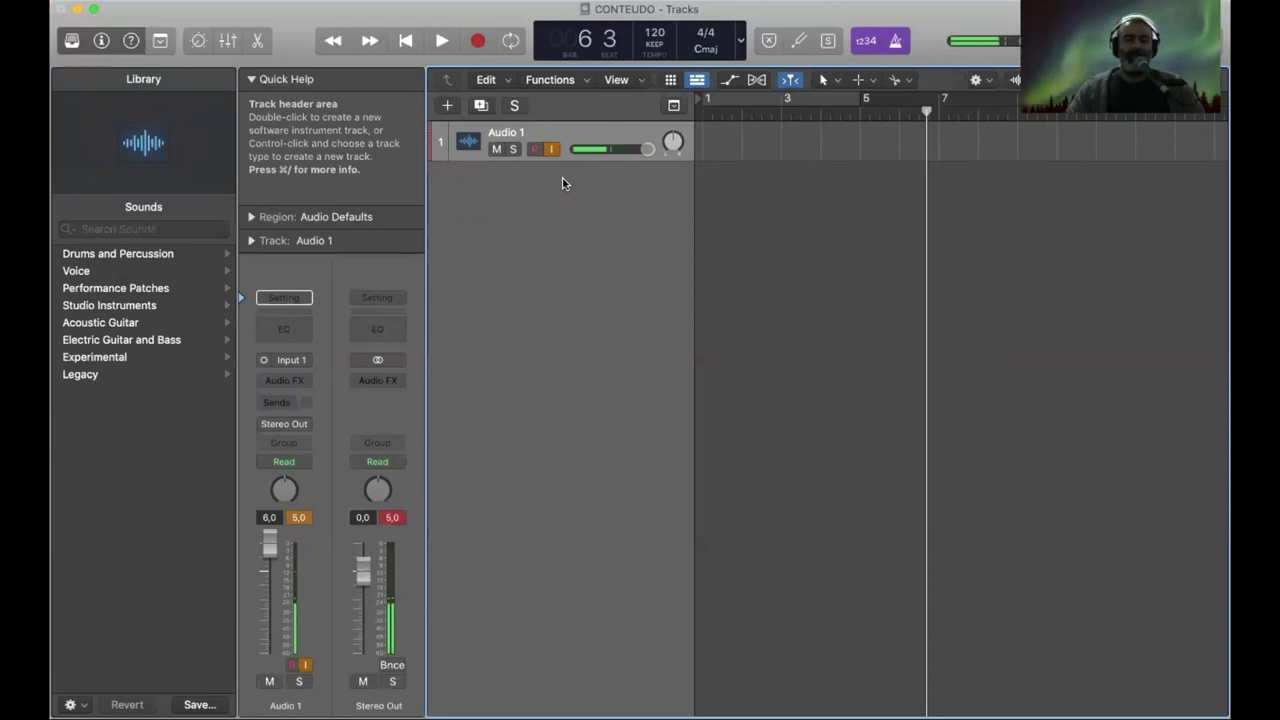
Create a software instrument track using the Multi-Output version of Drum Kit Designer.
double_click(562, 183)
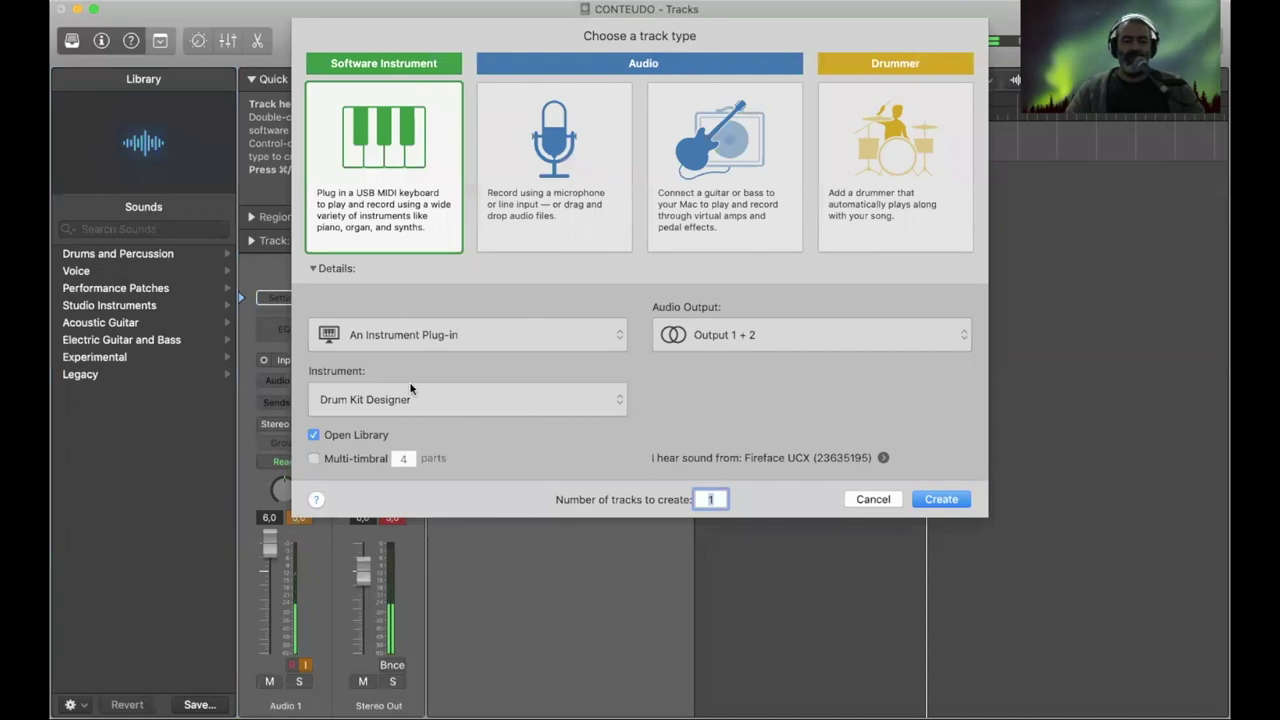
click(407, 401)
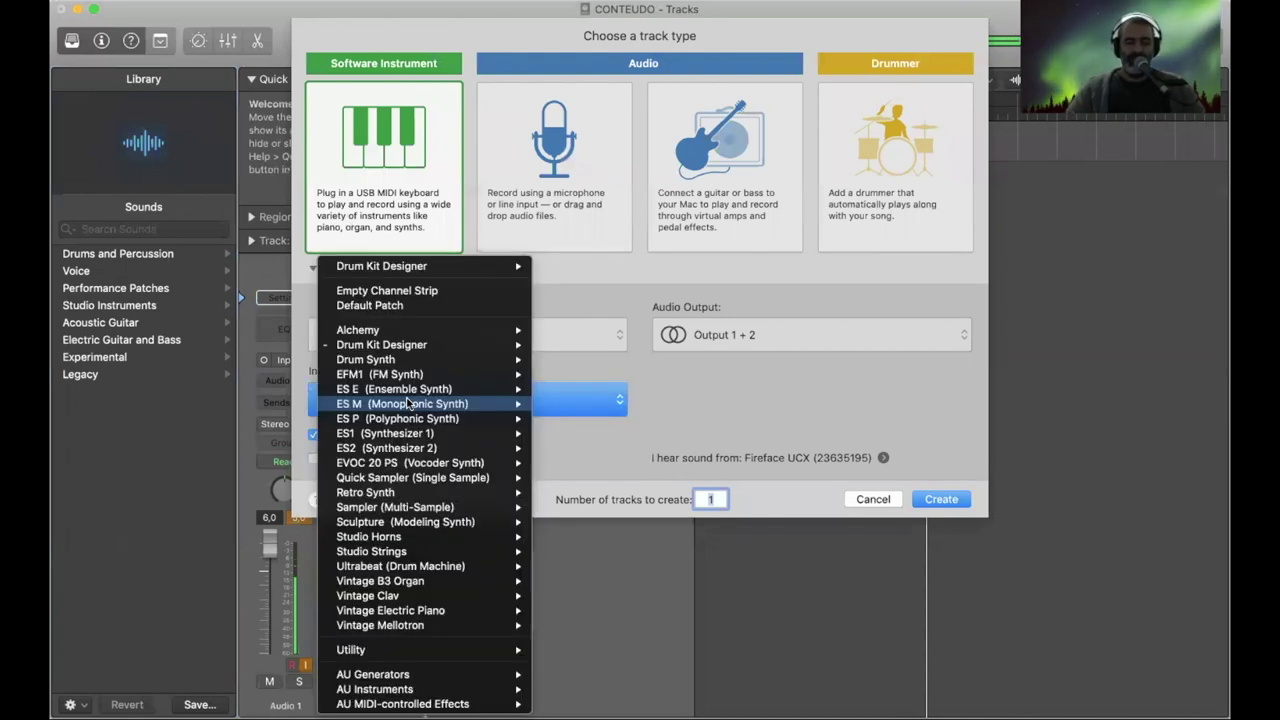
mouse_move(405, 345)
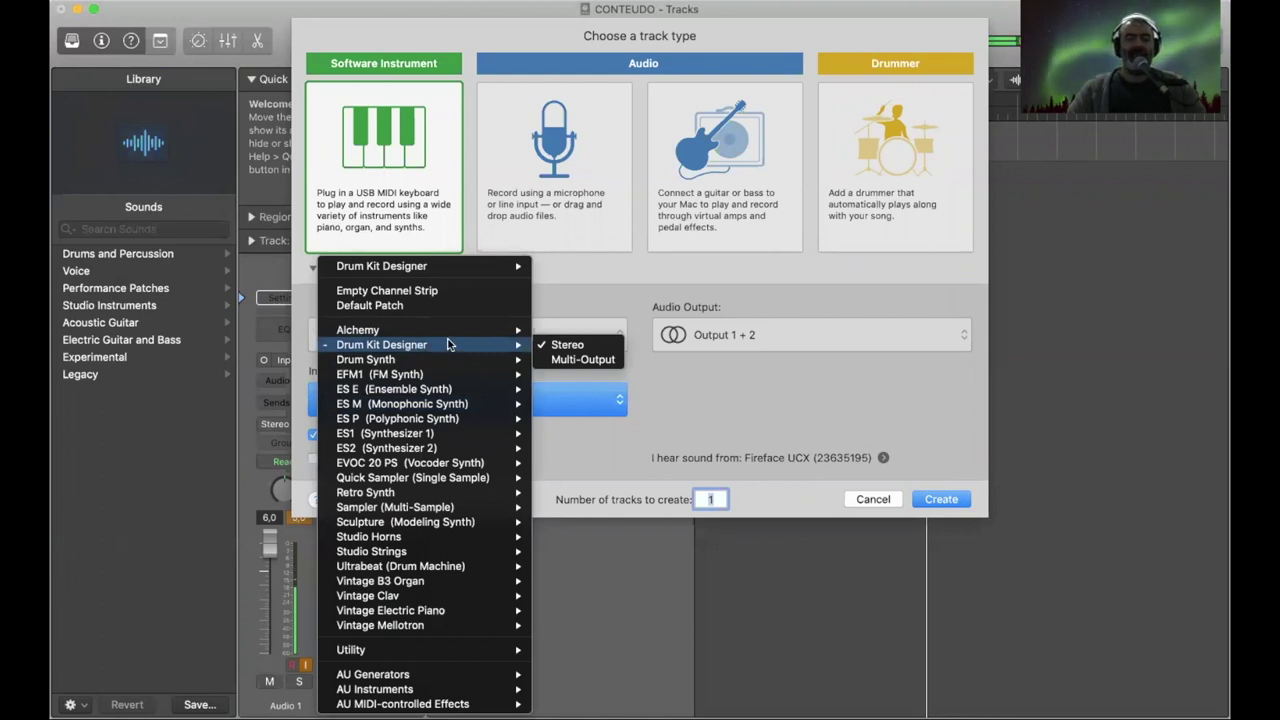
click(546, 346)
mouse_move(544, 345)
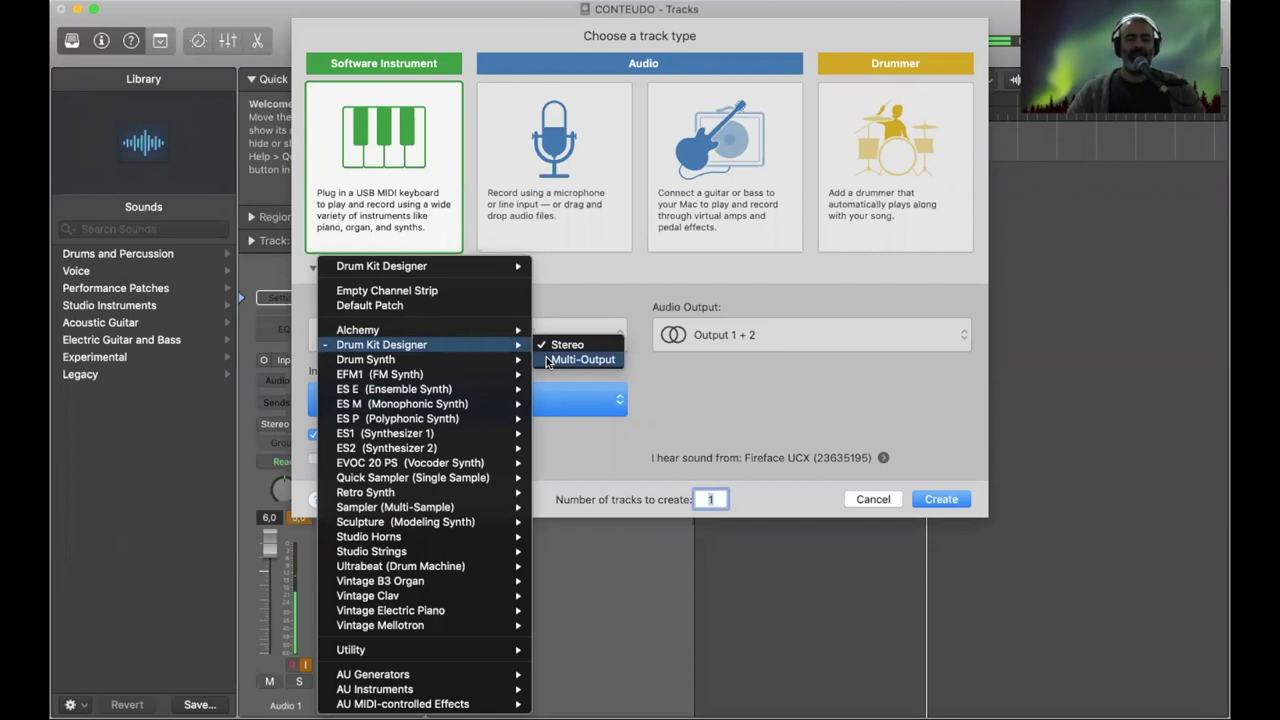
click(547, 360)
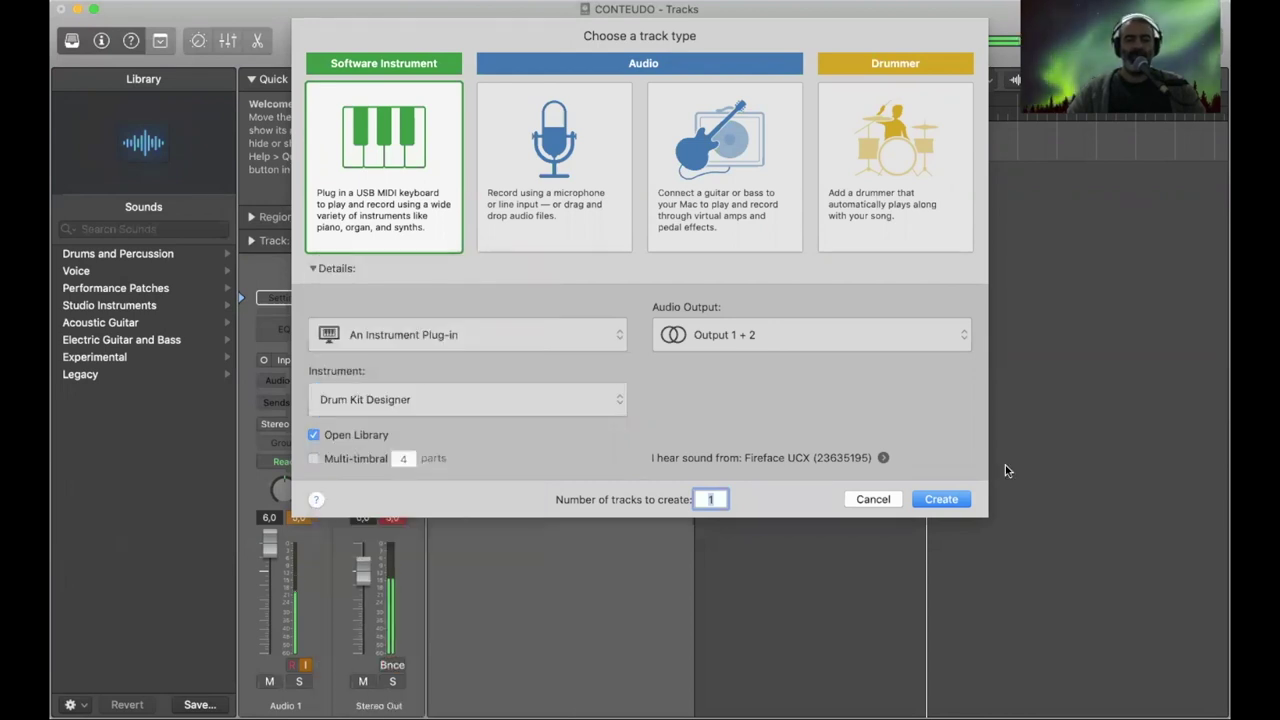
click(946, 499)
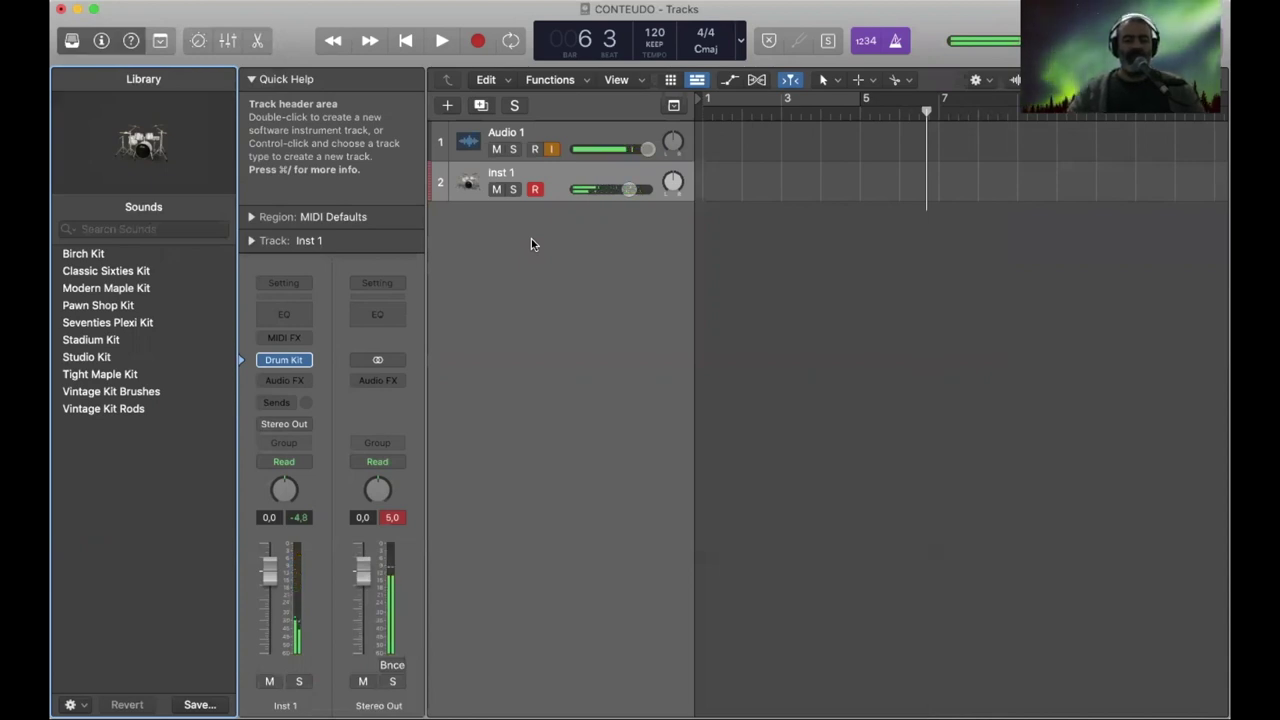
Show the mixer and add seven aux channel strips for the drum kit instrument's separate outputs.
key(x)
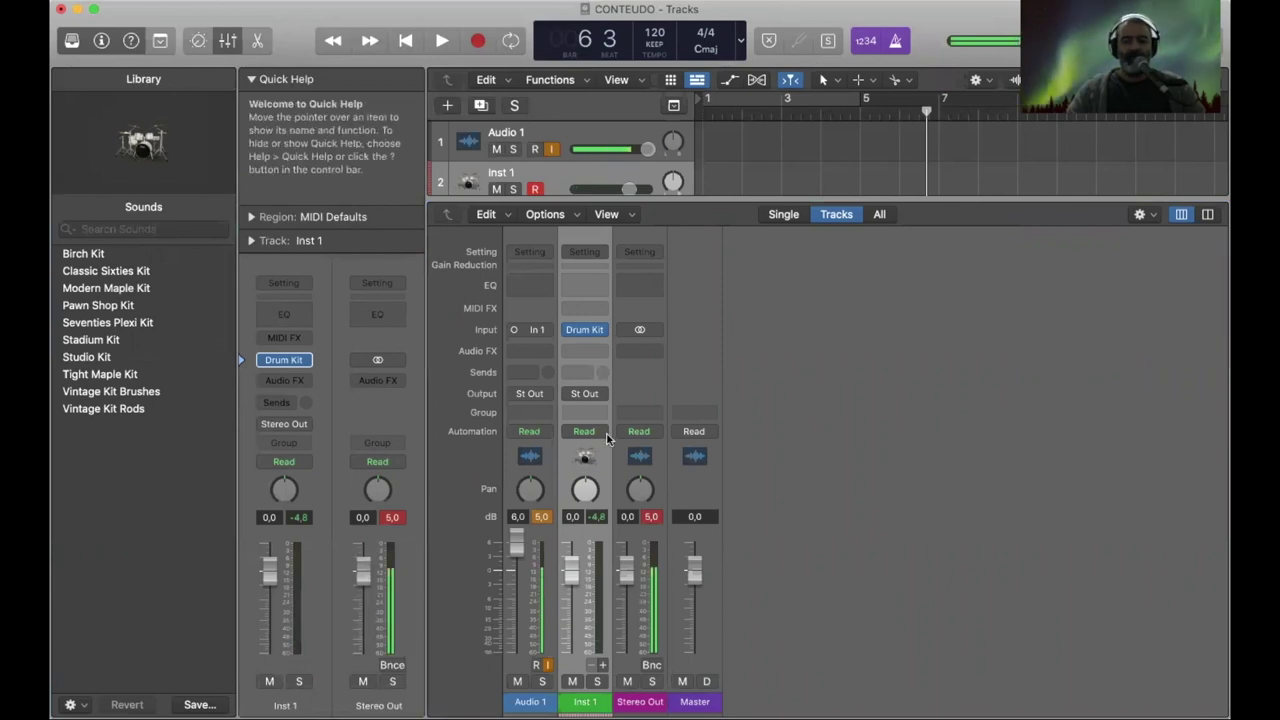
click(604, 668)
click(604, 668)
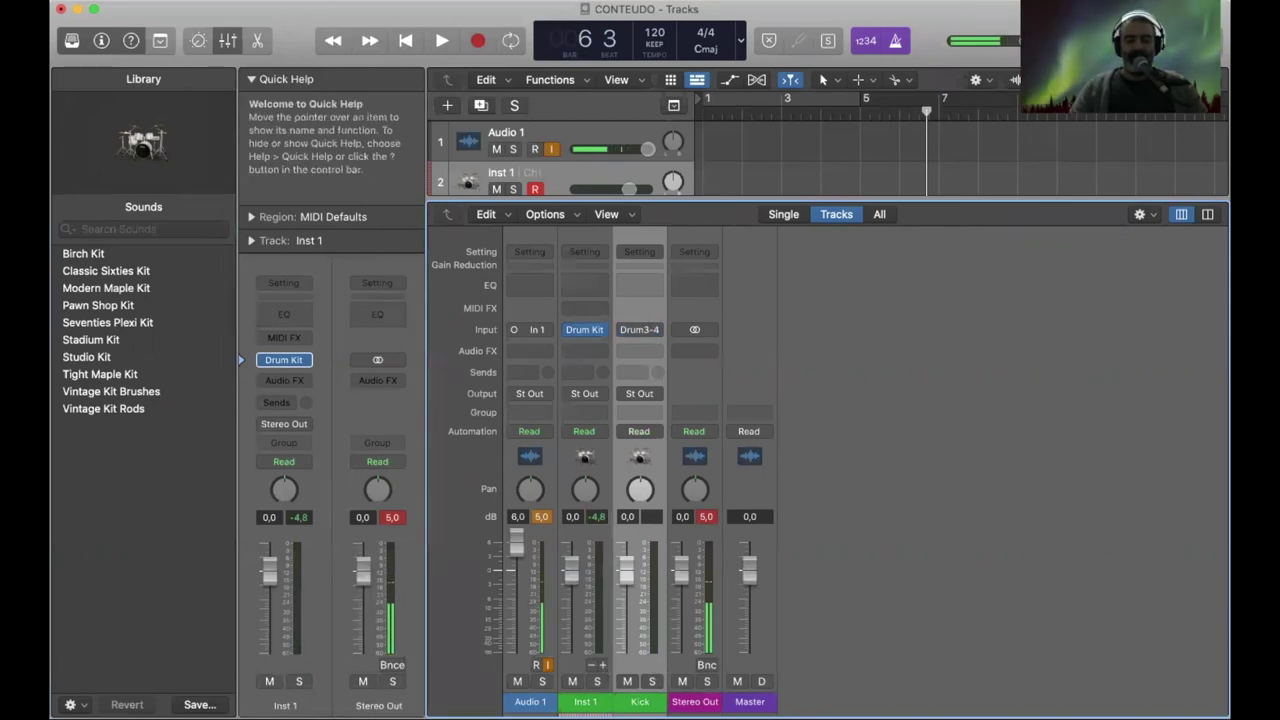
click(601, 668)
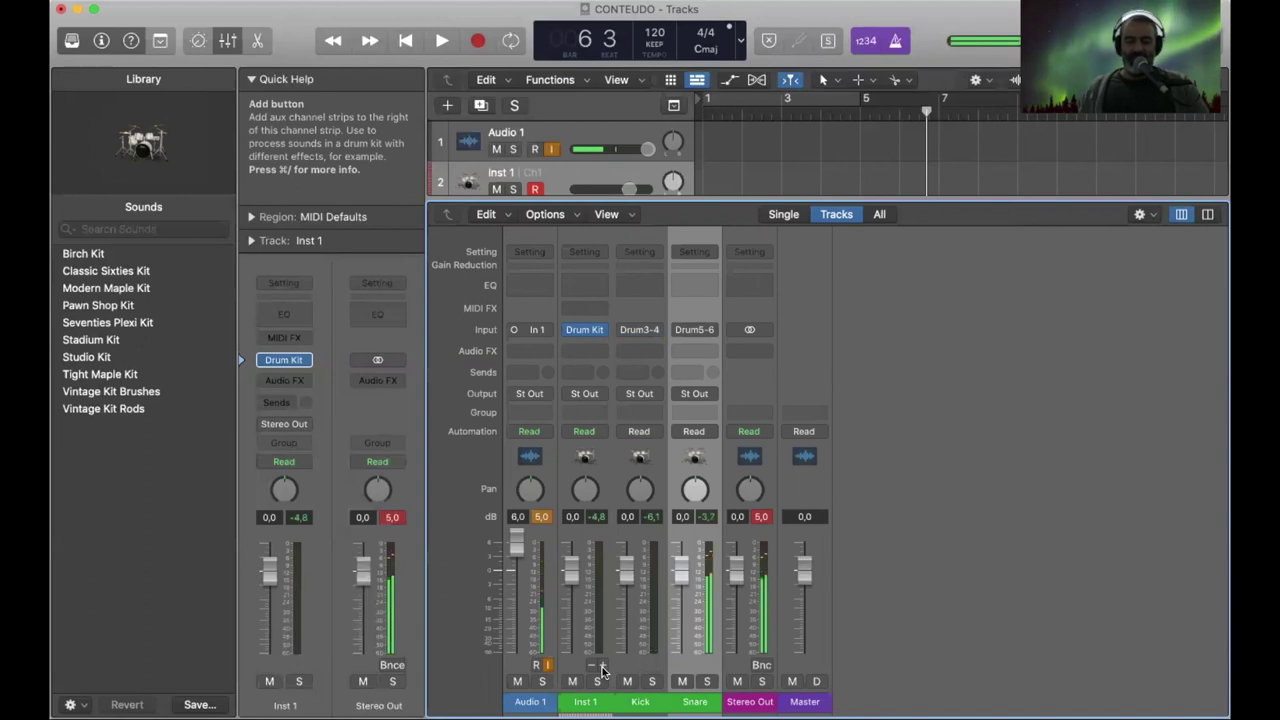
click(601, 668)
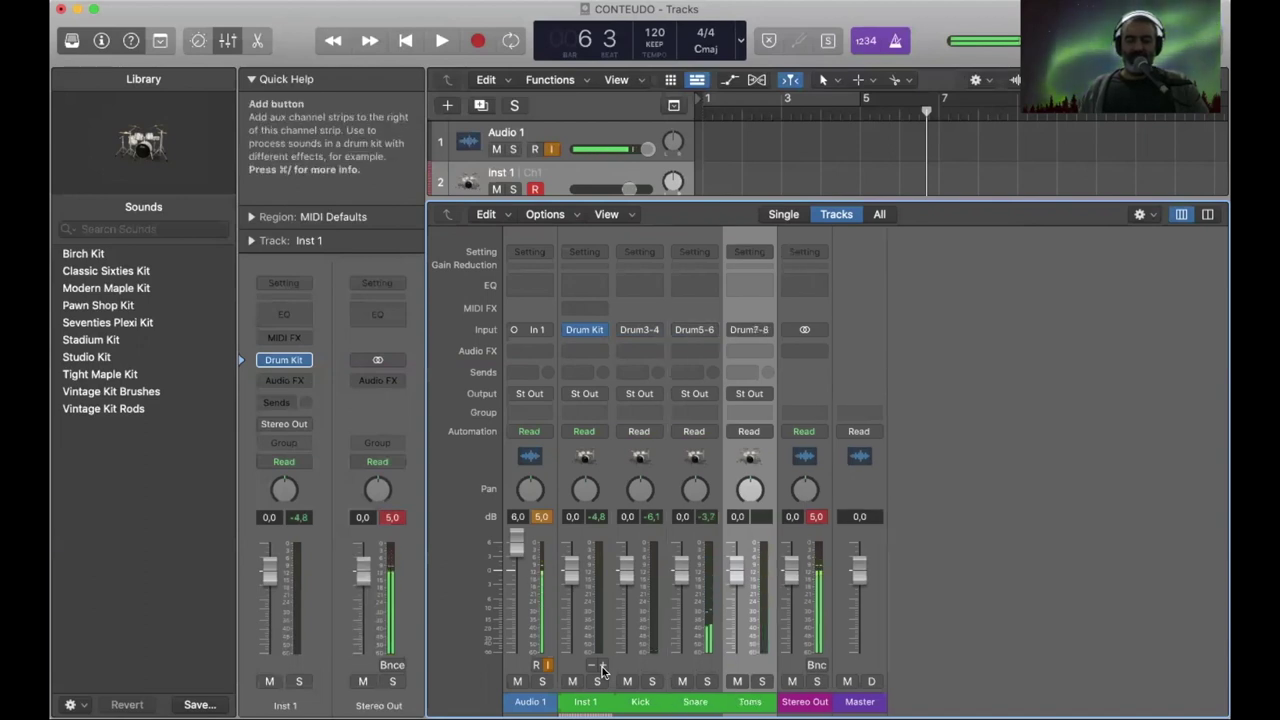
click(601, 668)
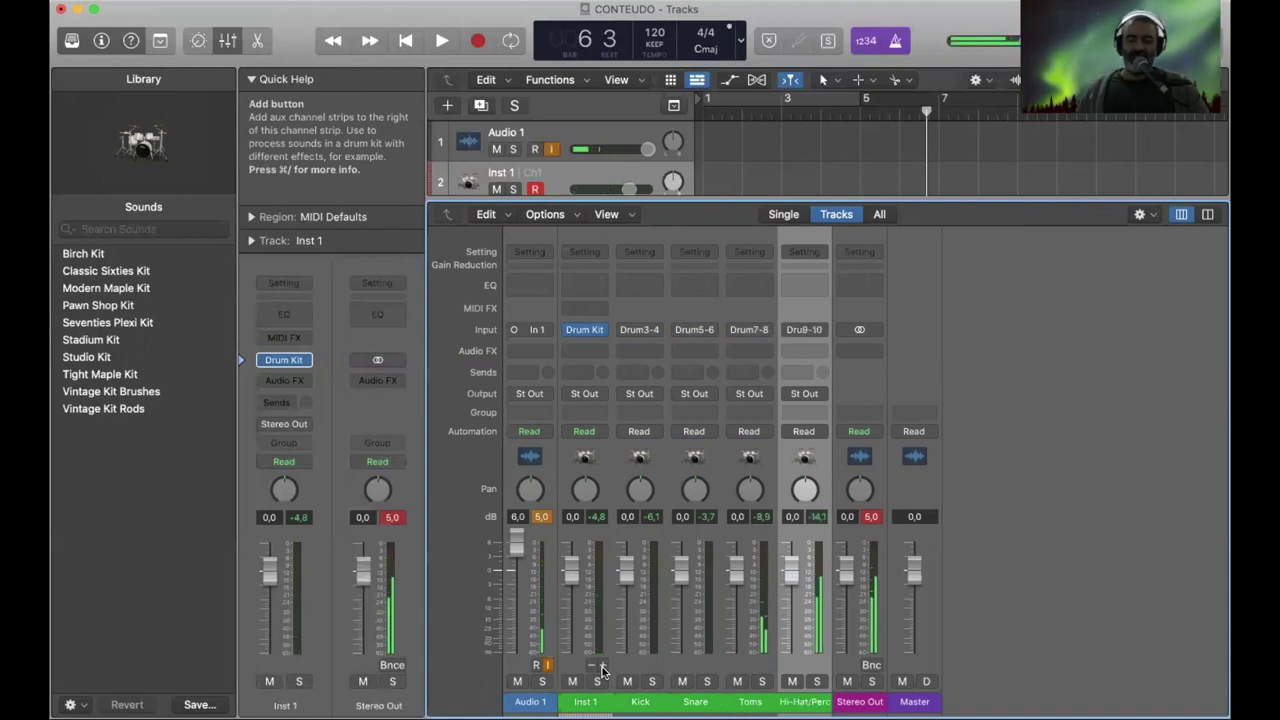
click(601, 668)
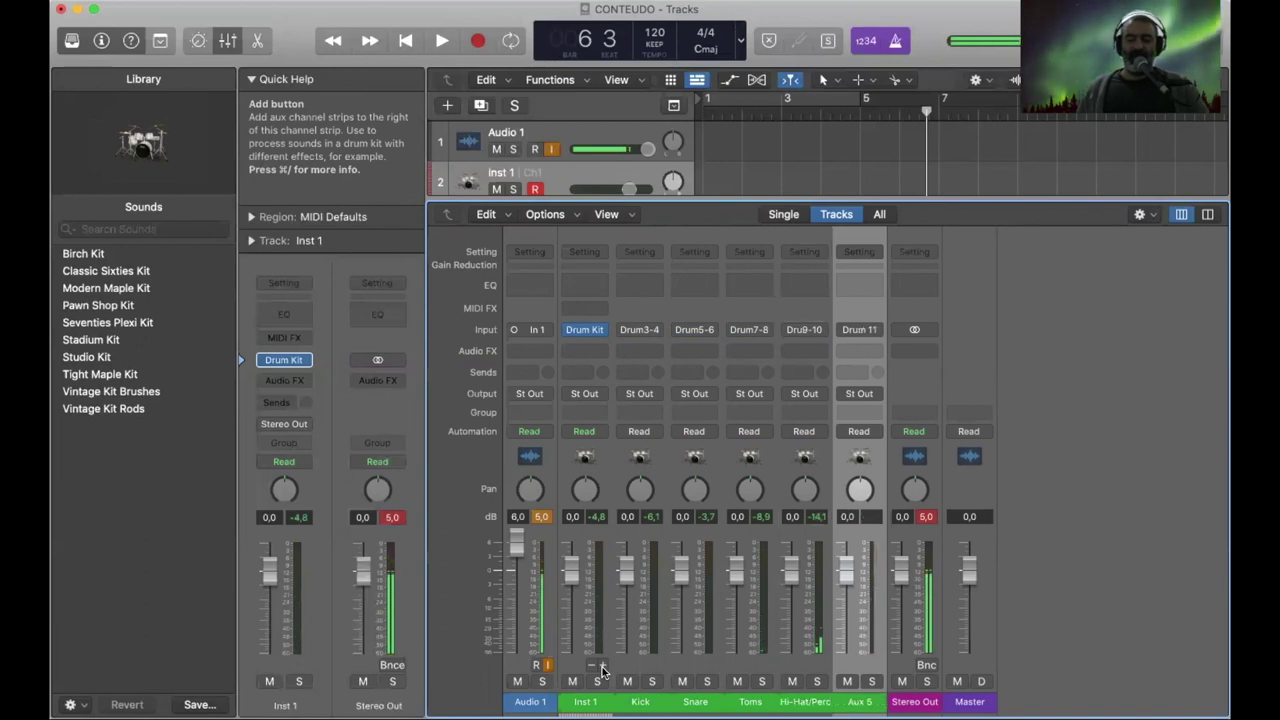
click(601, 668)
click(601, 668)
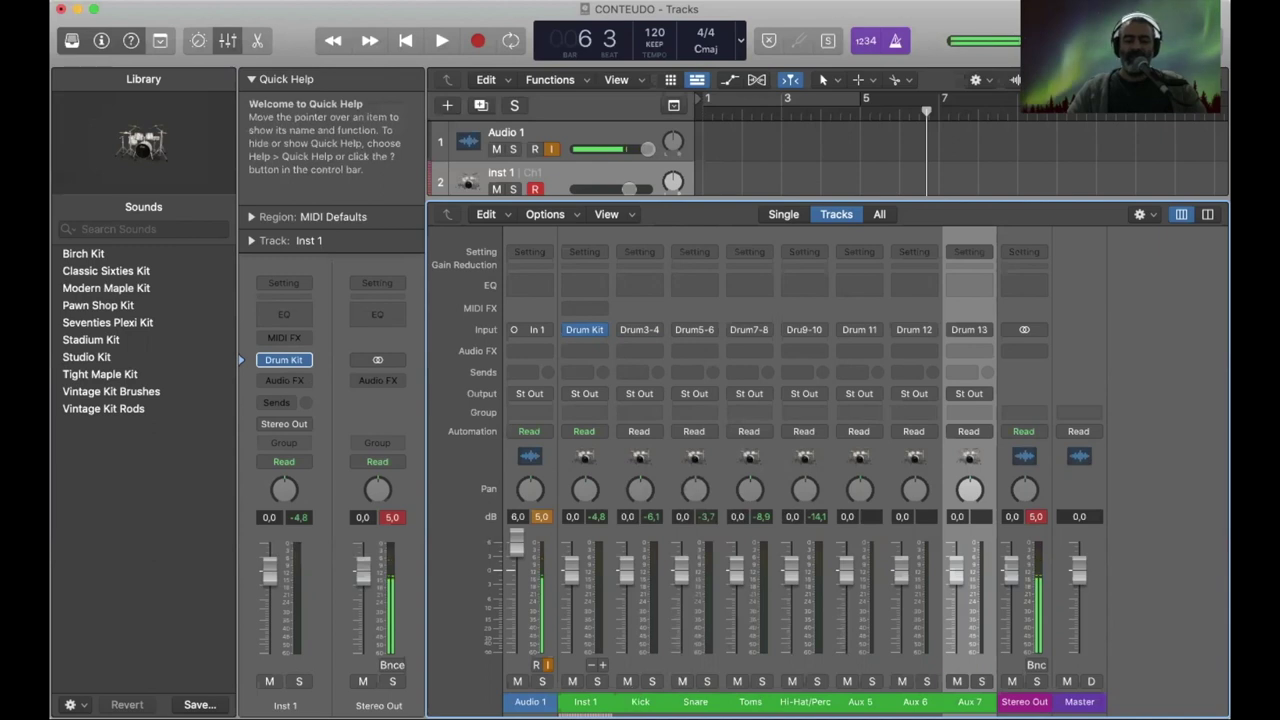
click(645, 405)
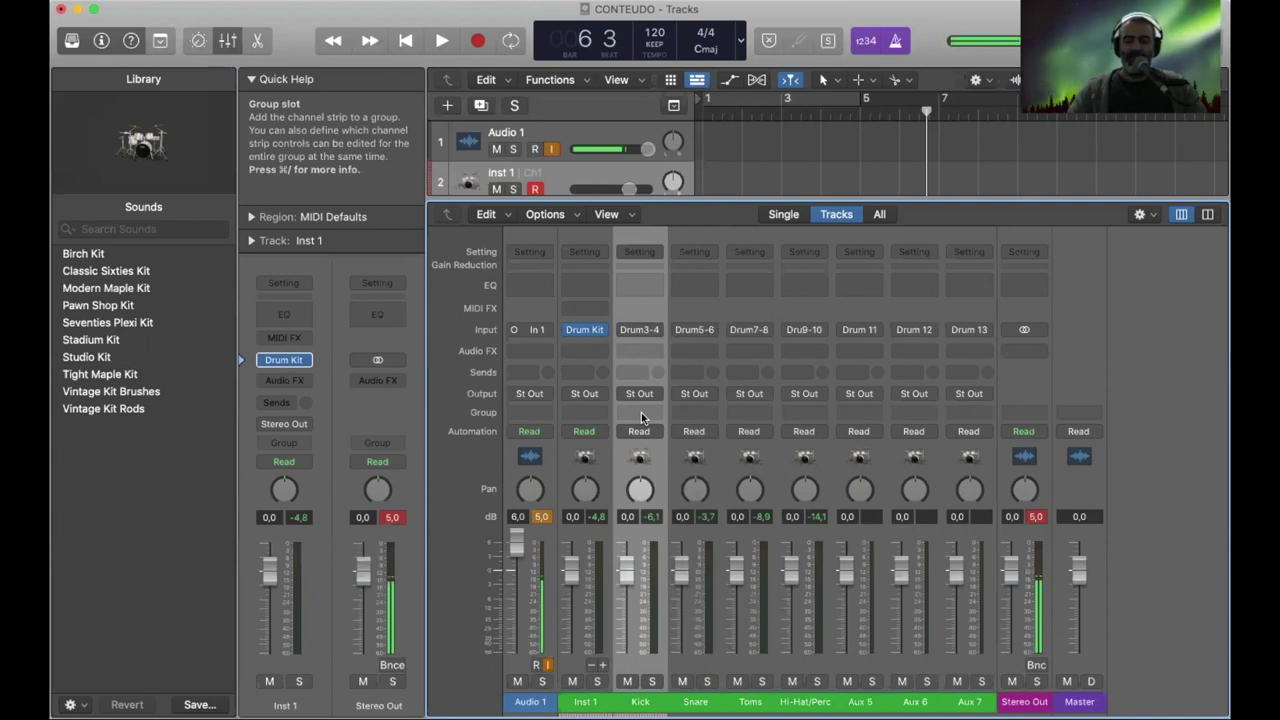
click(696, 421)
click(692, 420)
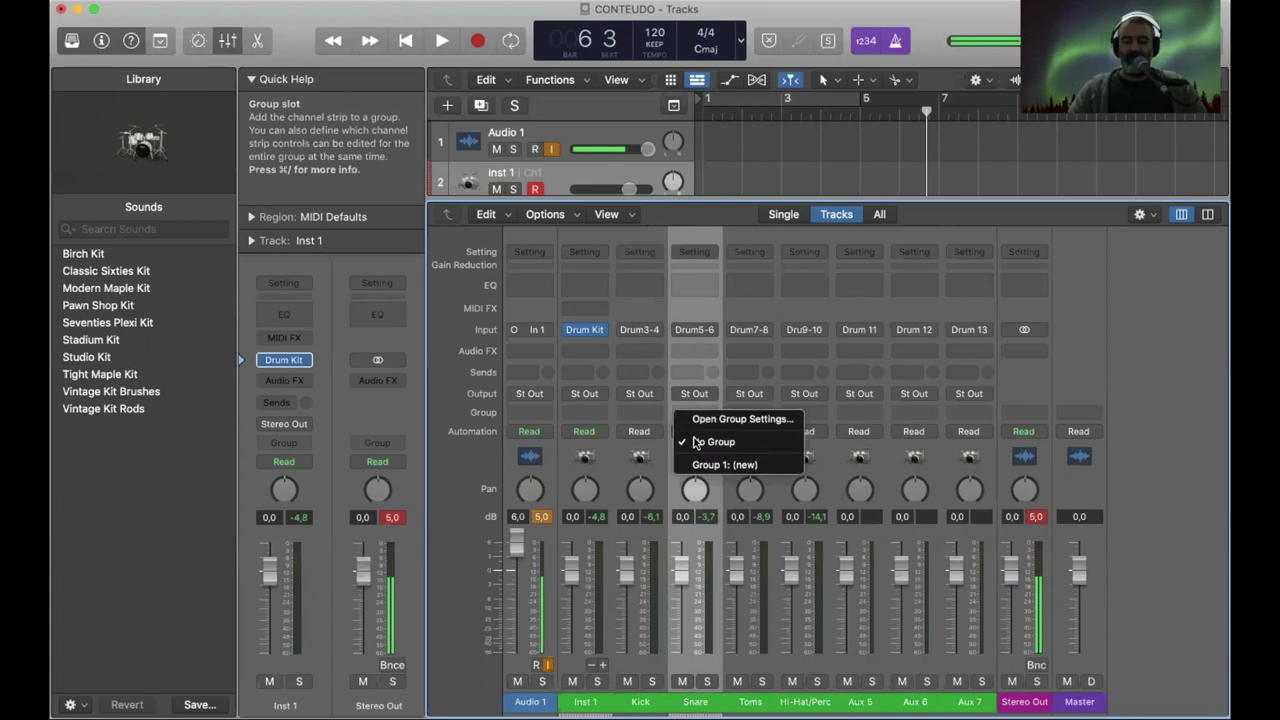
click(682, 371)
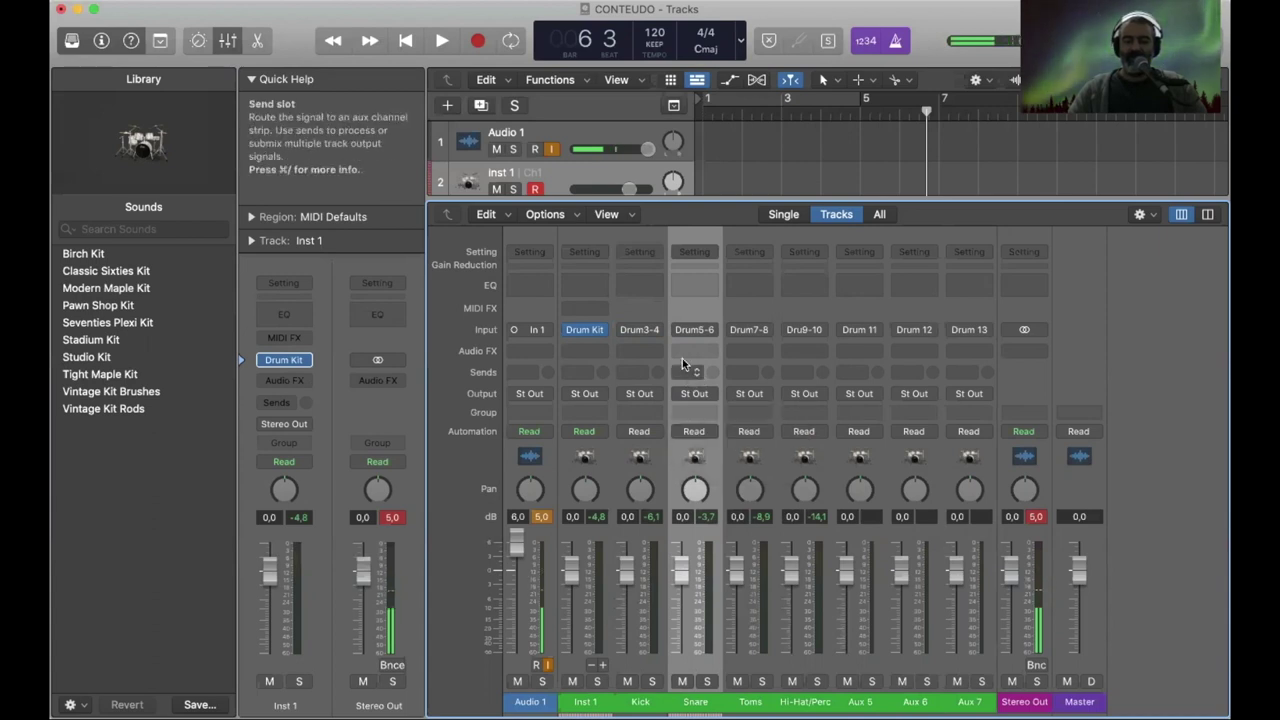
Add a send to Bus 1 on the Snare channel strip.
click(684, 371)
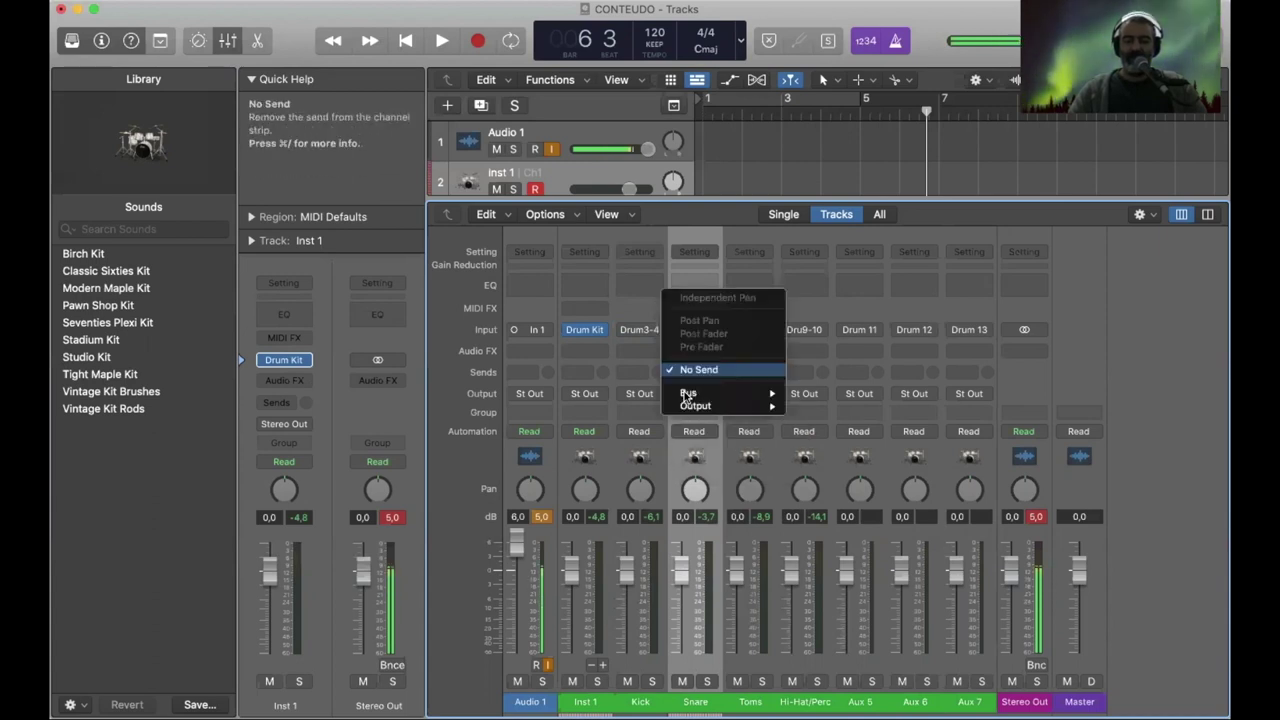
mouse_move(690, 392)
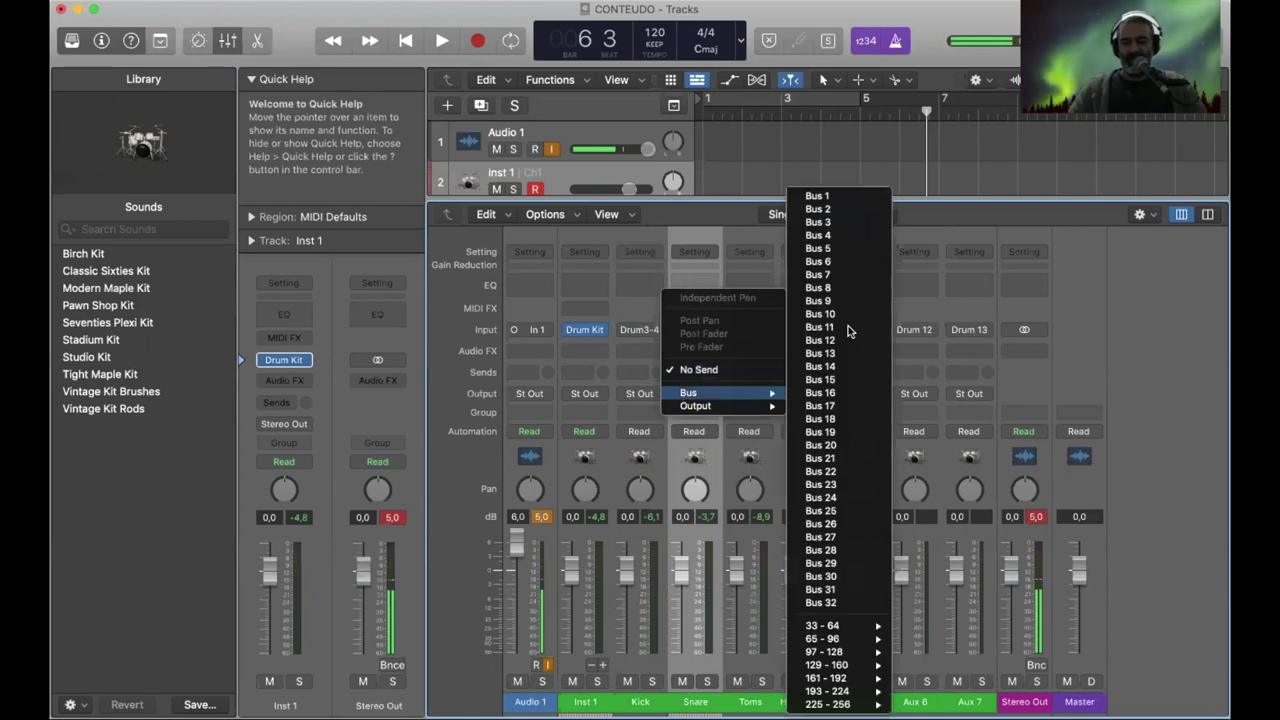
click(831, 196)
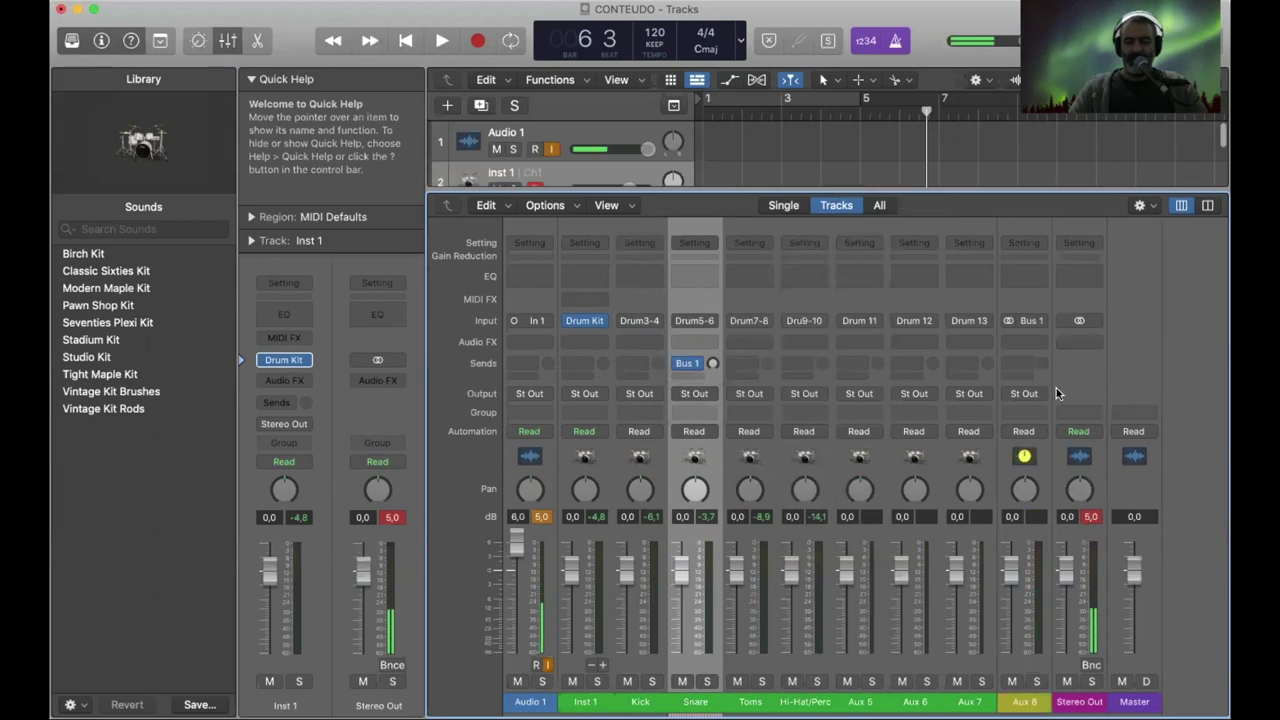
Rename the aux channel strip fed by Bus 1 as "sn rev".
double_click(1024, 702)
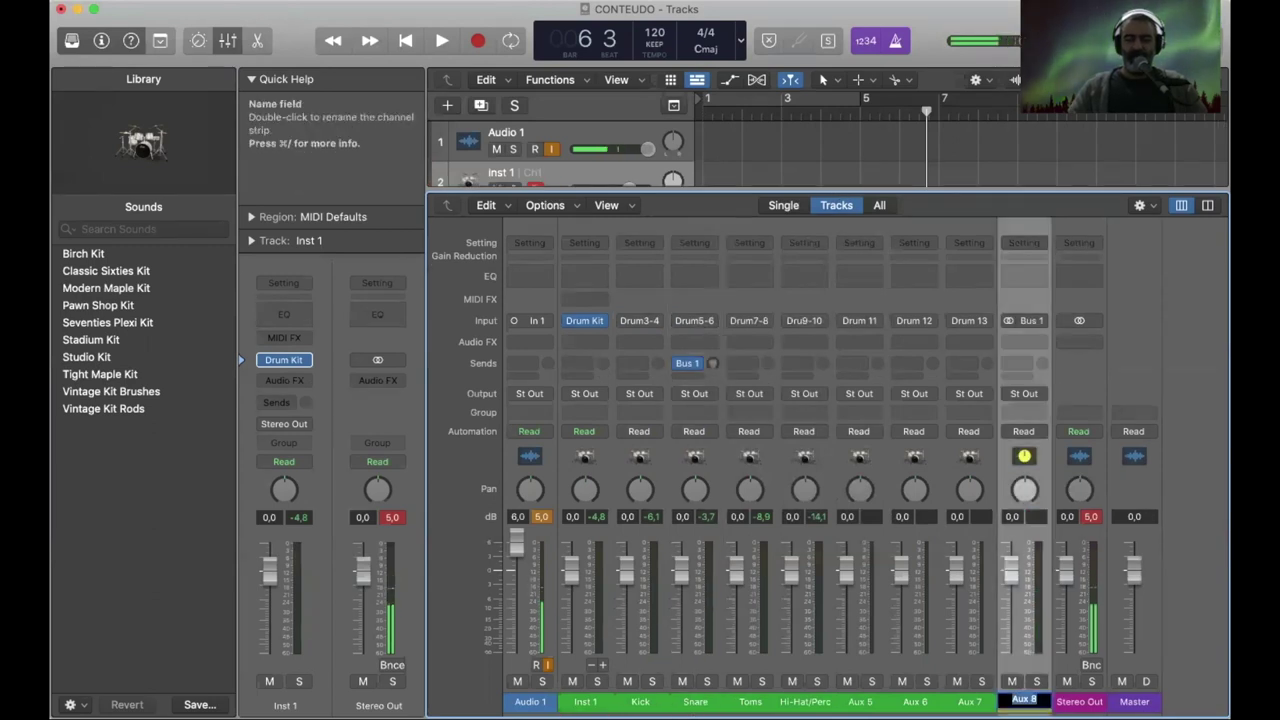
text(sn rev)
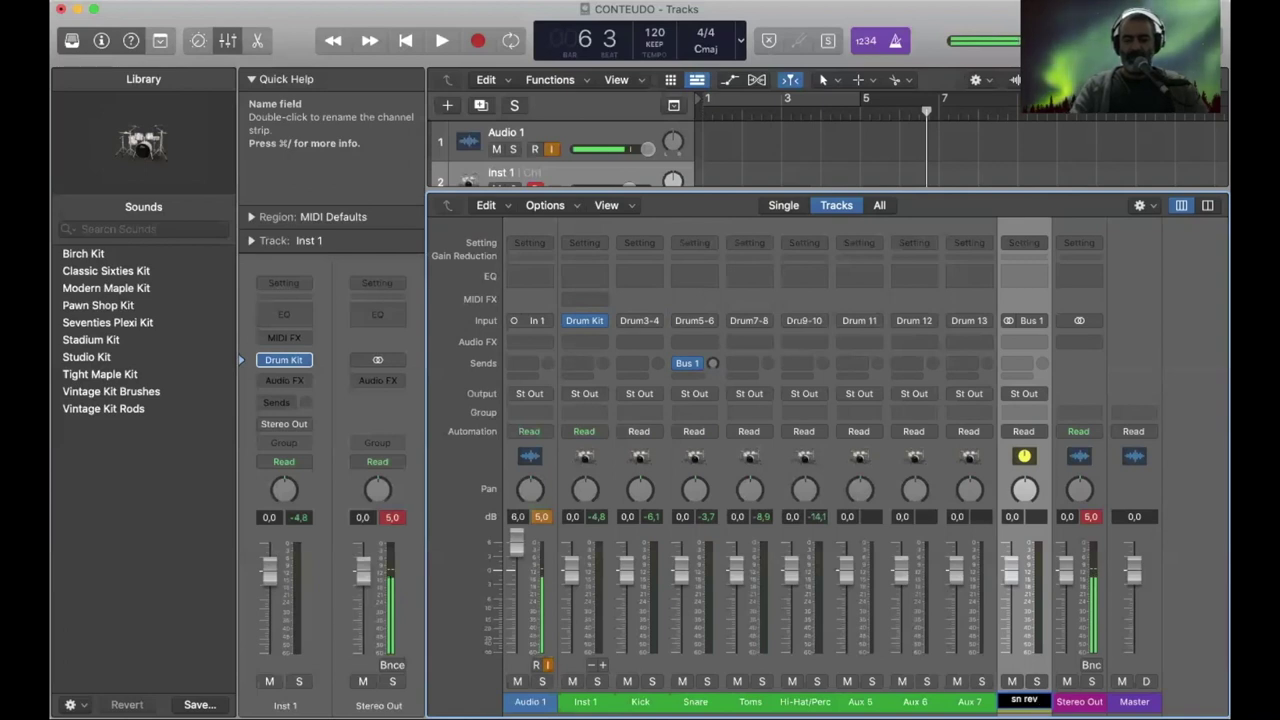
key(Return)
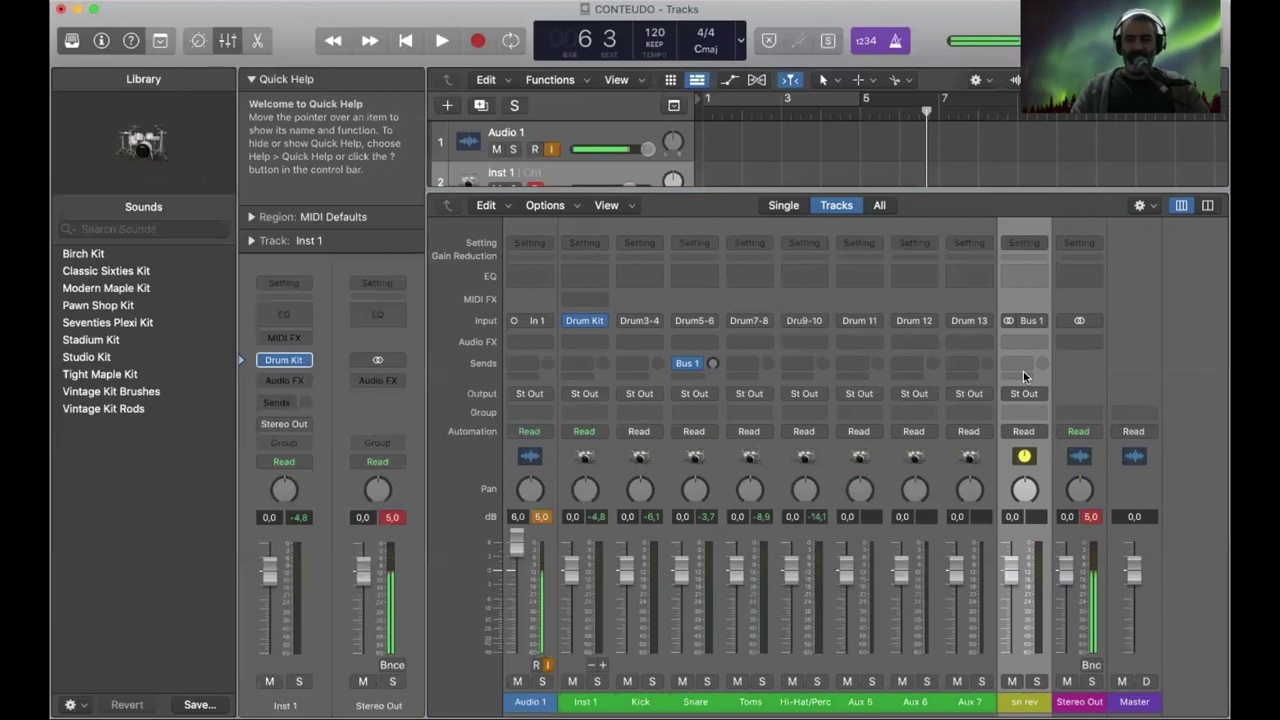
Insert a stereo Space Designer reverb on the sn rev channel strip and close its plug-in window.
click(1020, 340)
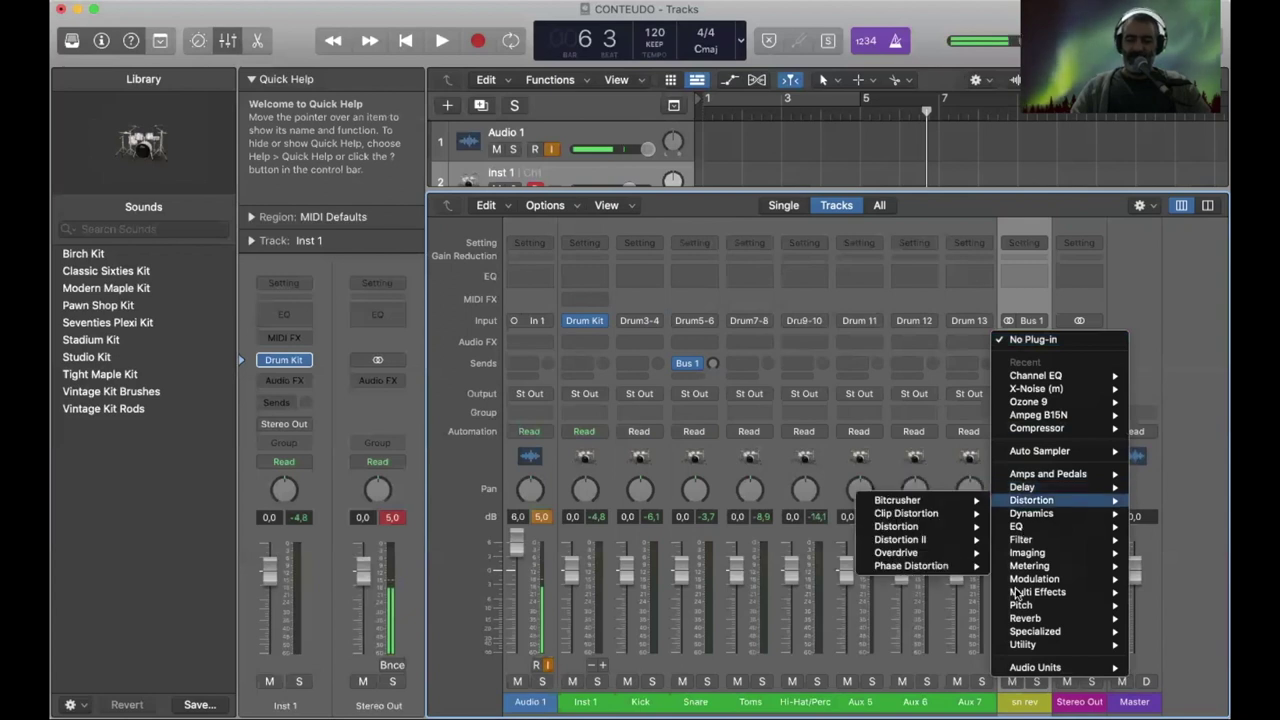
mouse_move(1020, 618)
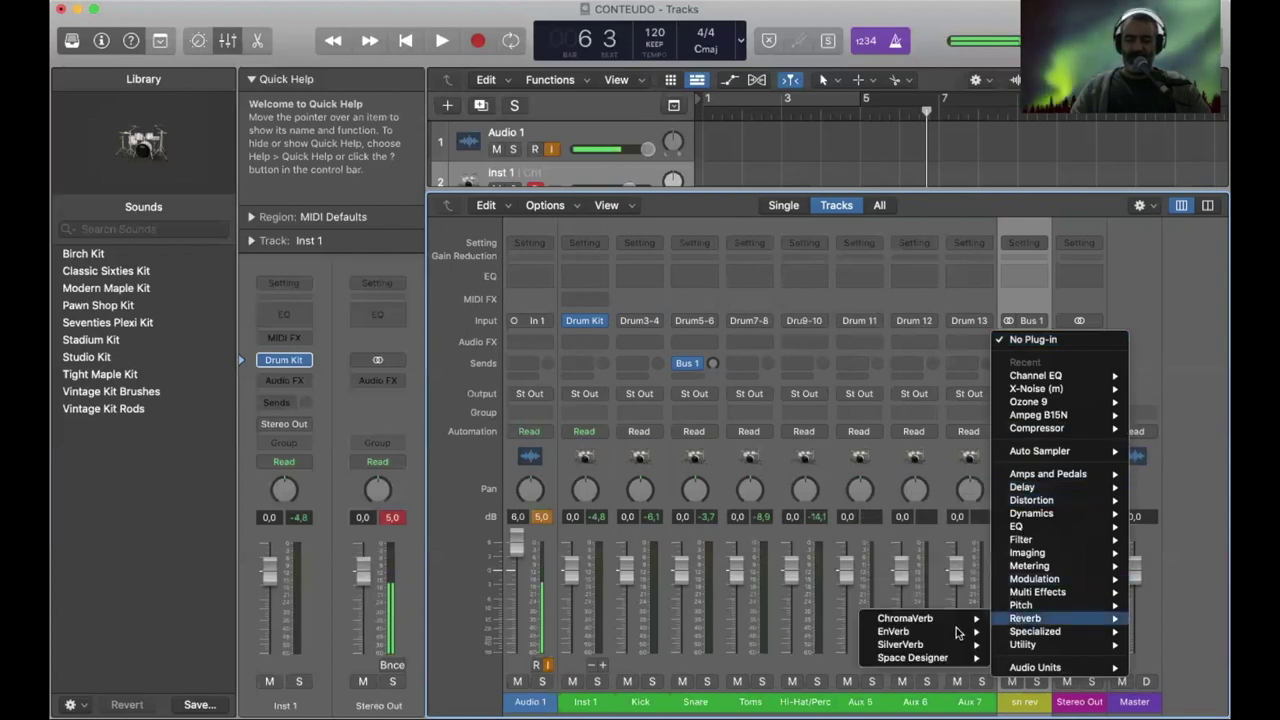
mouse_move(930, 657)
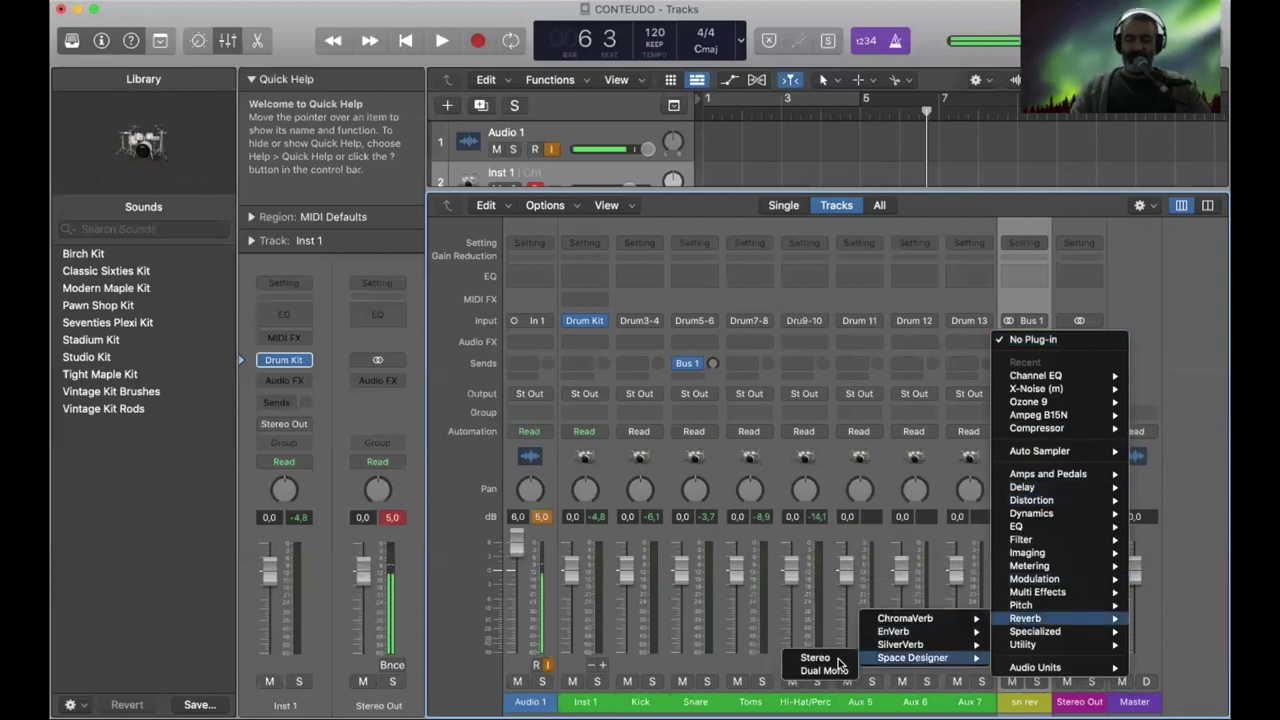
click(838, 660)
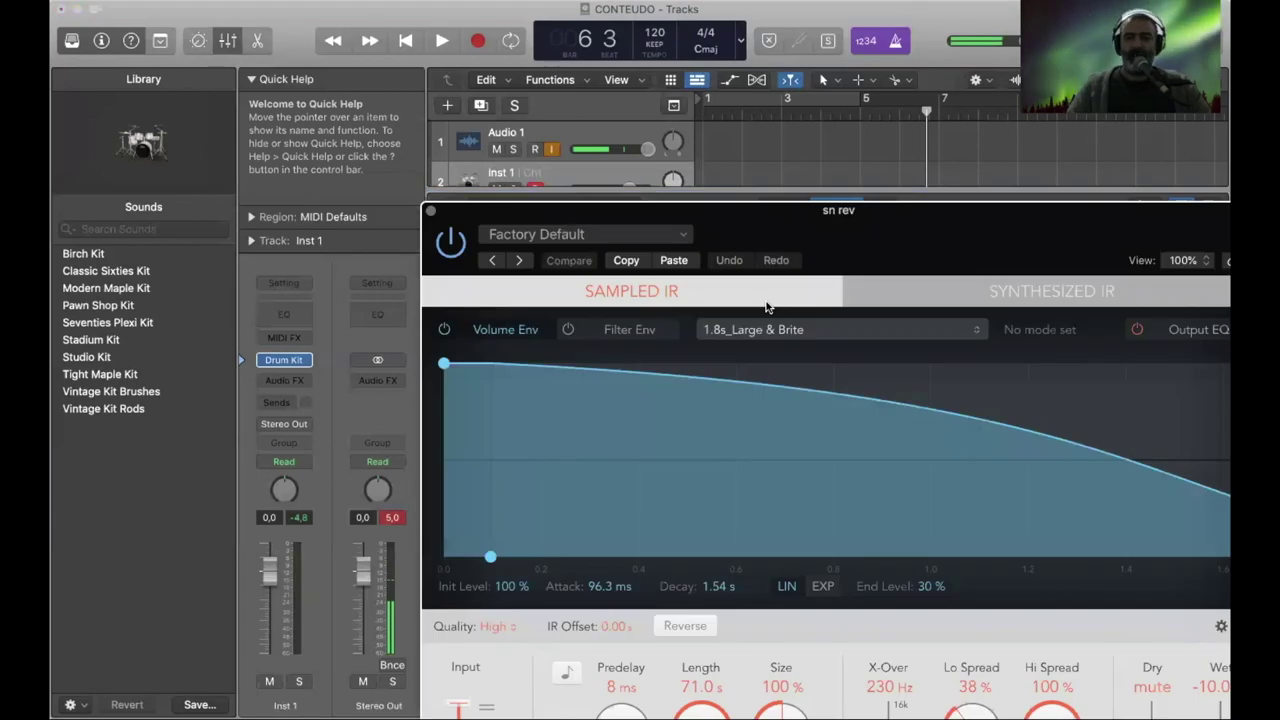
drag(739, 218, 858, 137)
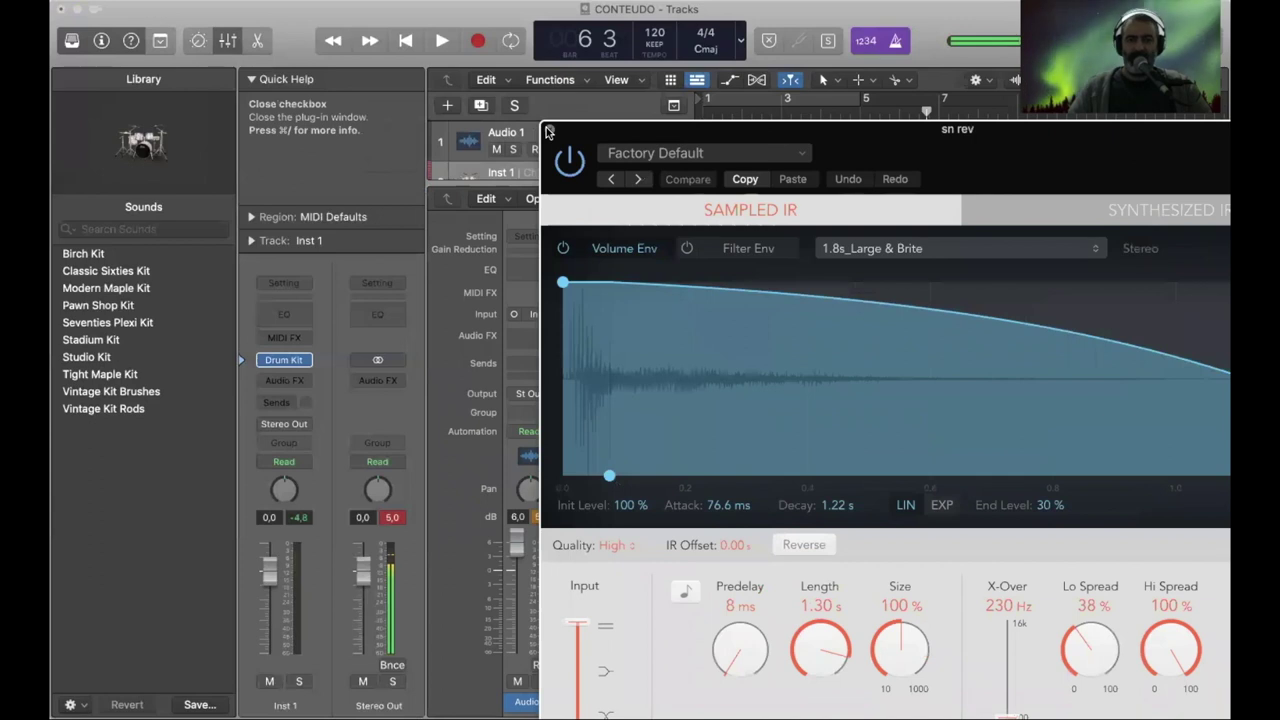
click(548, 132)
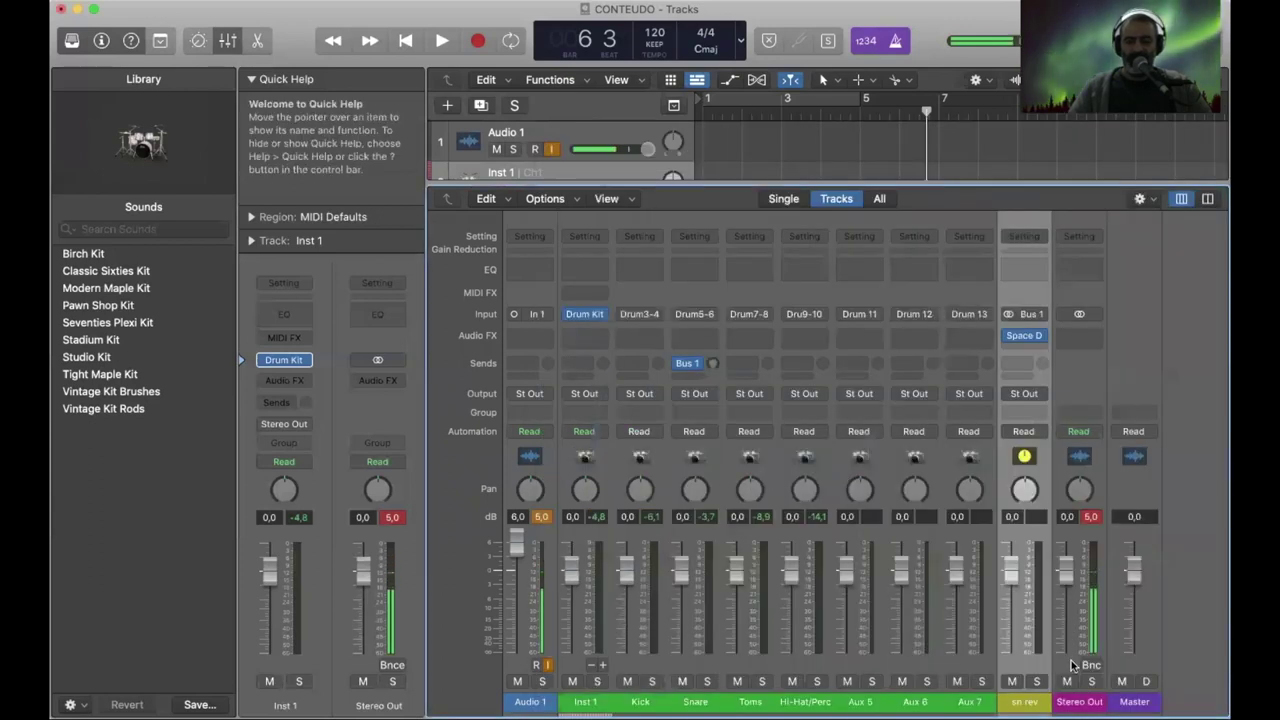
Set the Snare strip's Bus 1 send to its default level and lower the sn rev volume to -20.0 dB.
alt+click(713, 365)
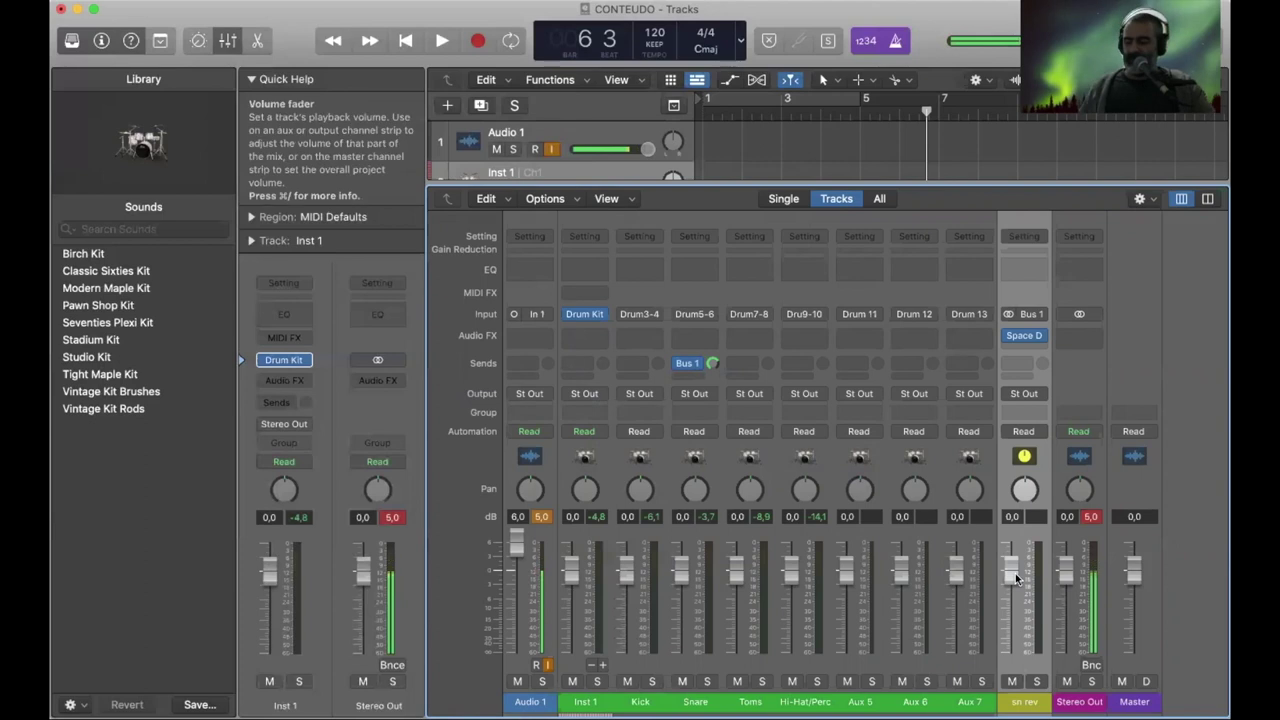
drag(1016, 578, 994, 575)
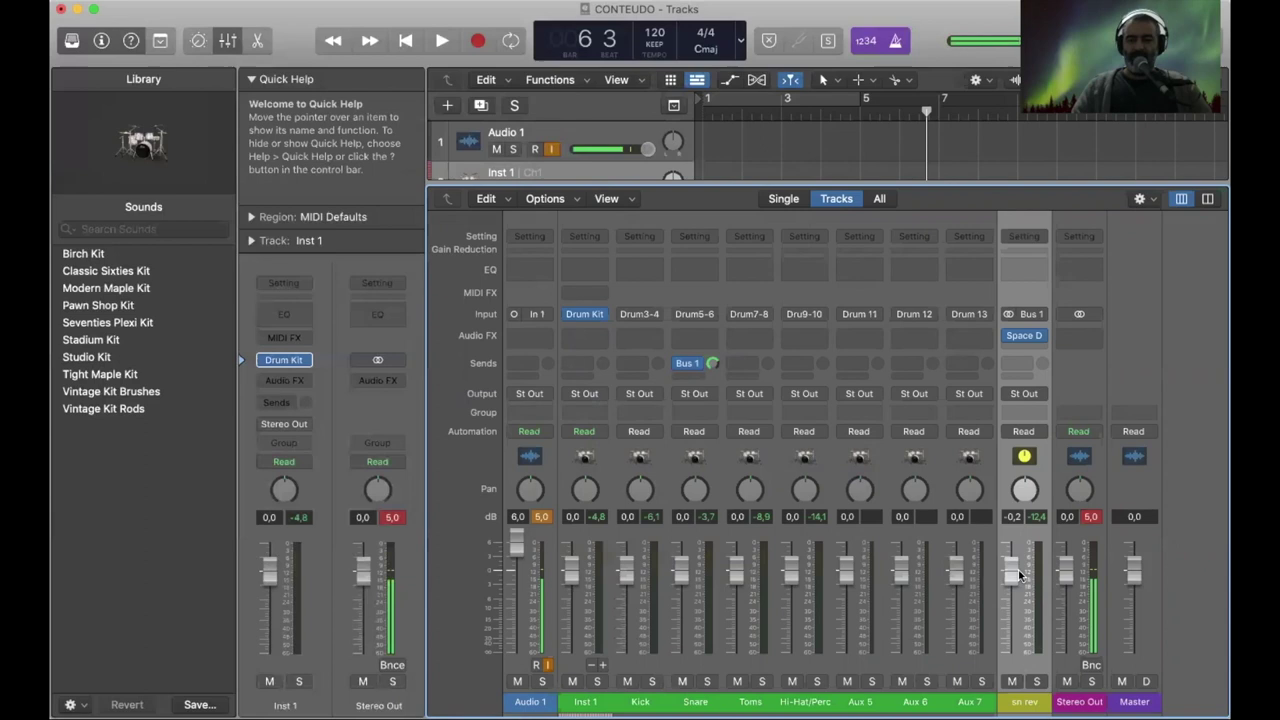
drag(1012, 570, 1006, 656)
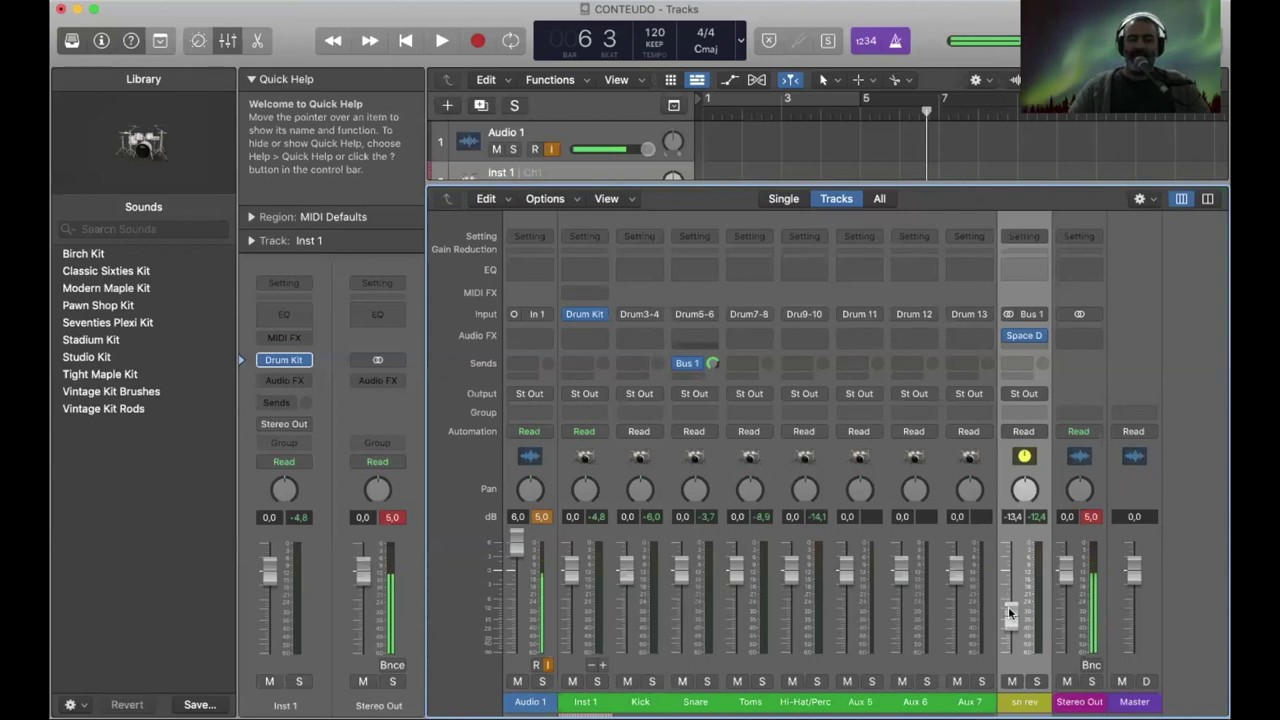
drag(1012, 612, 1010, 635)
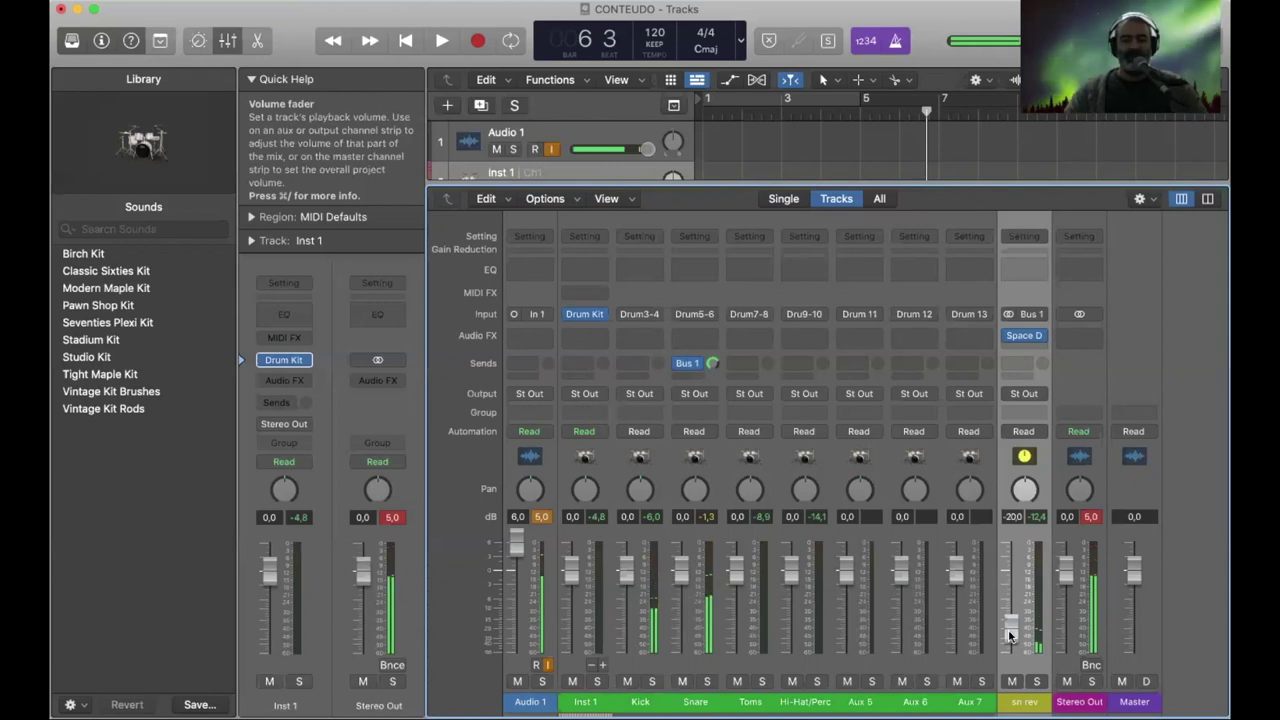
Set the automation mode of all strips from Inst 1 to sn rev to Read, adding them as tracks, and hide the mixer.
key(x)
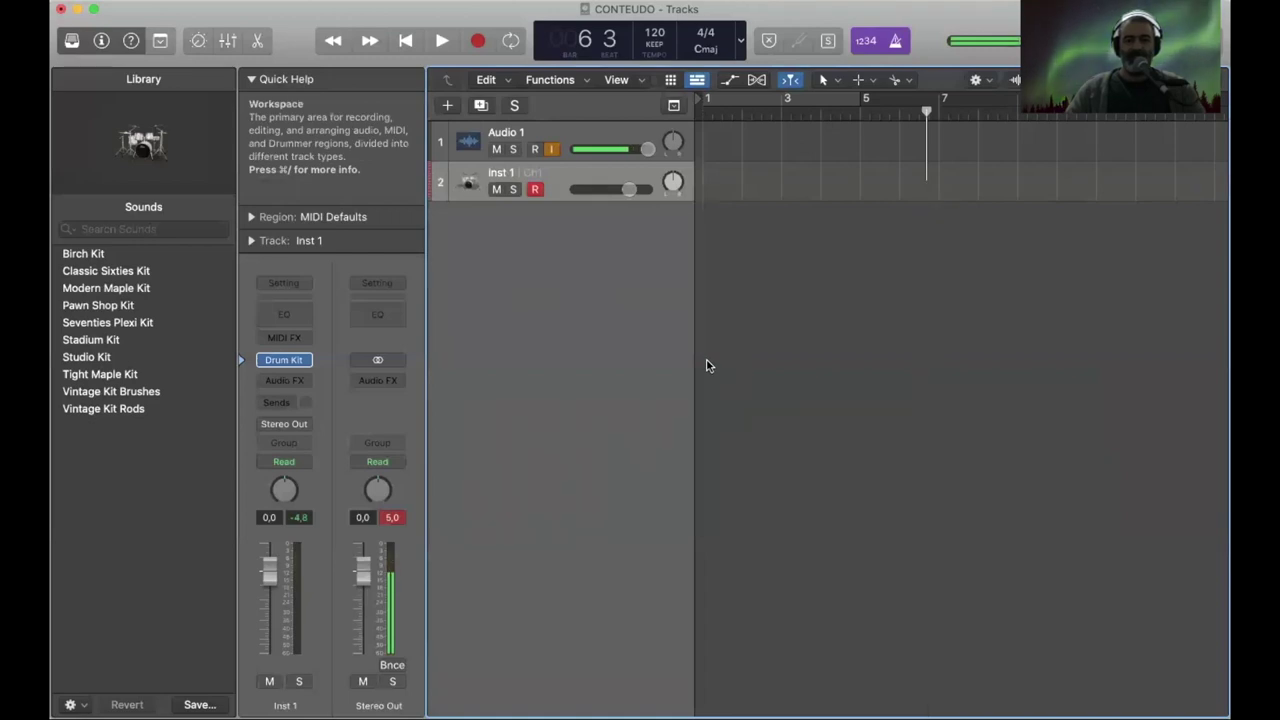
key(x)
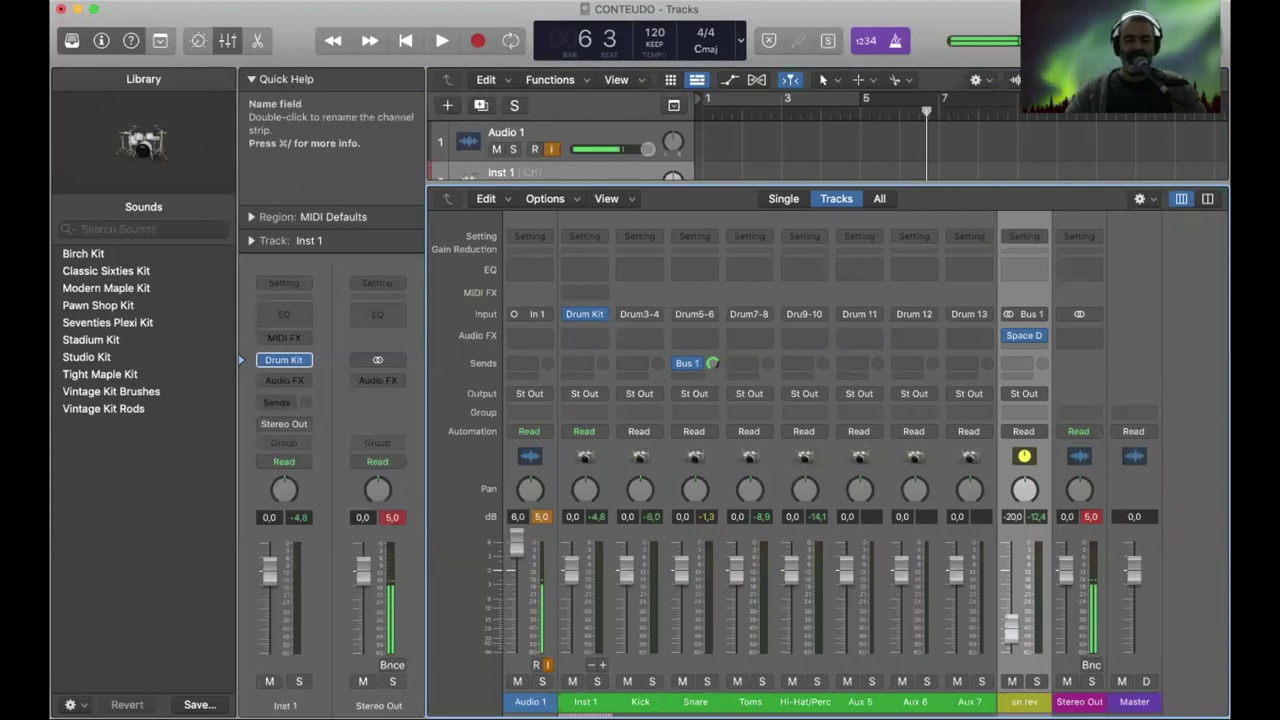
shift+click(586, 703)
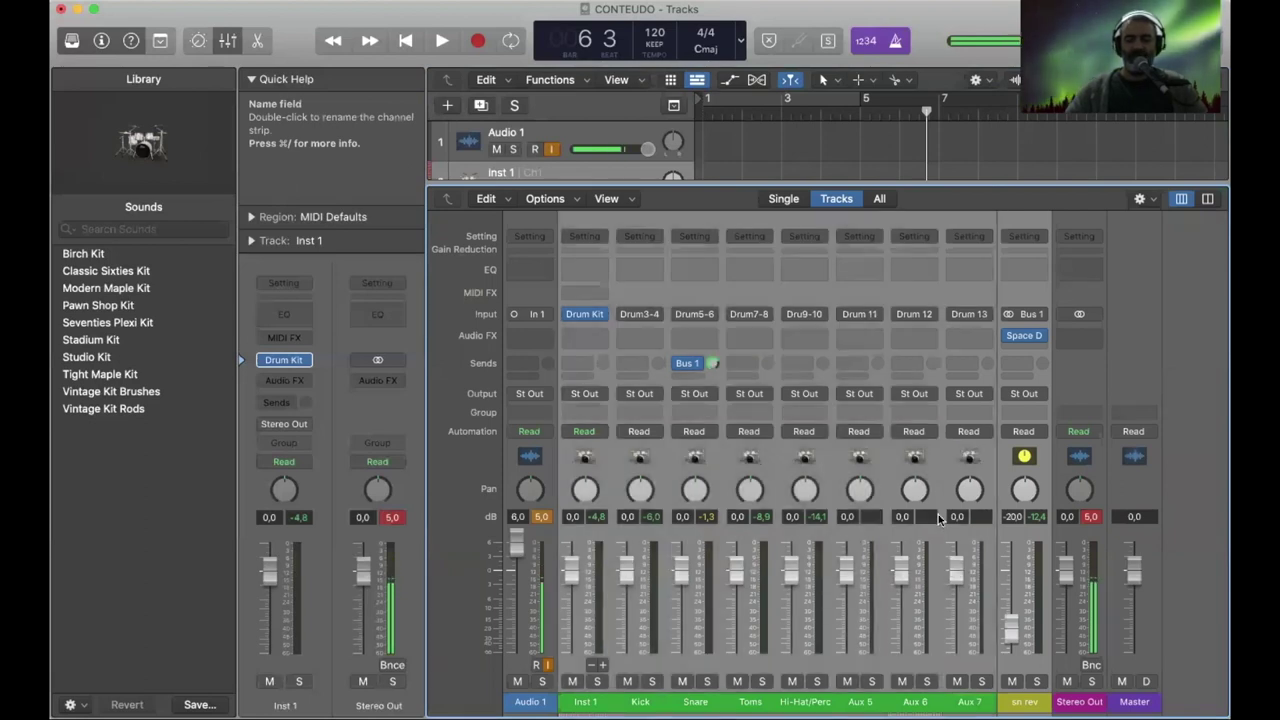
click(1022, 431)
click(1007, 431)
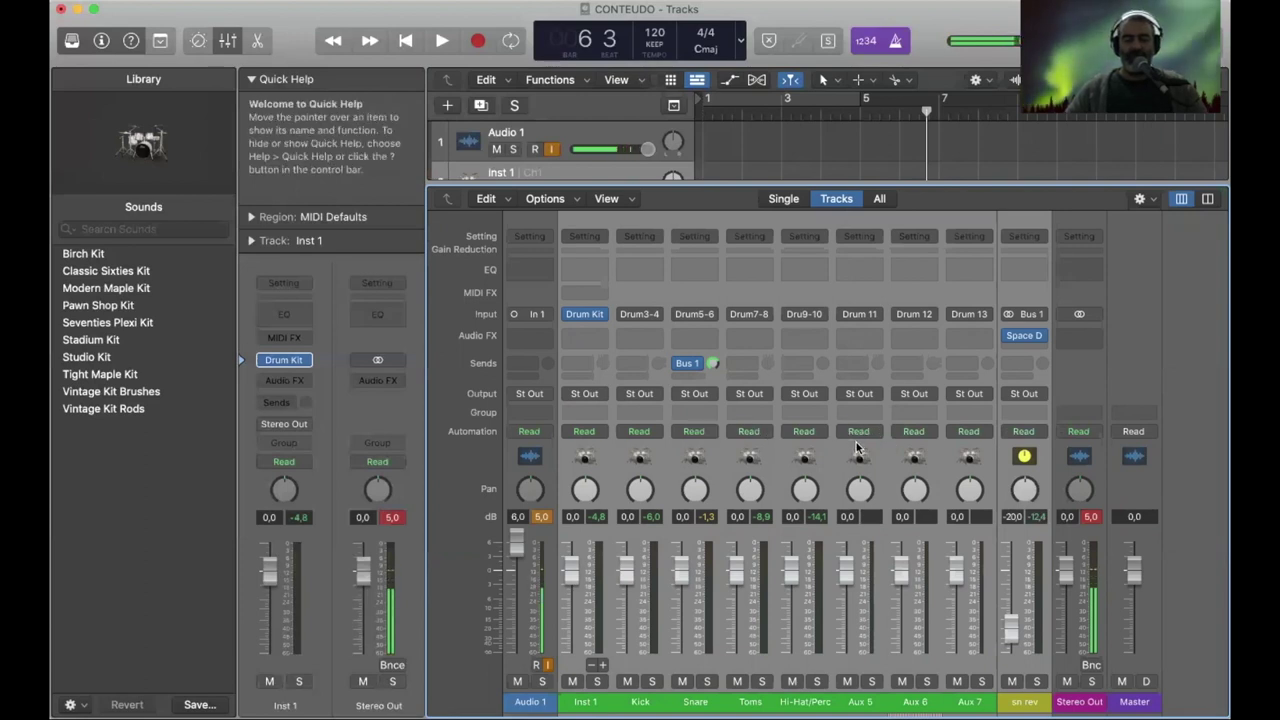
key(x)
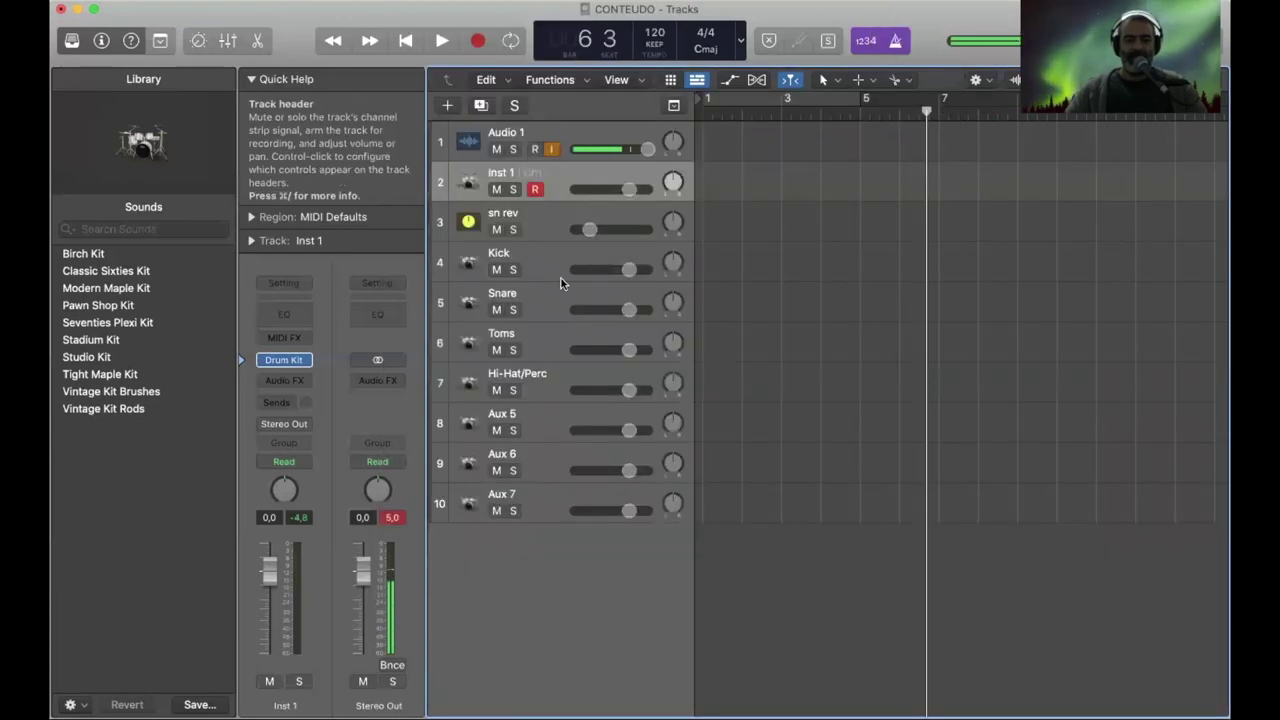
Group the tracks from Inst 1 to Aux 7 into a Summing Stack.
shift+click(551, 498)
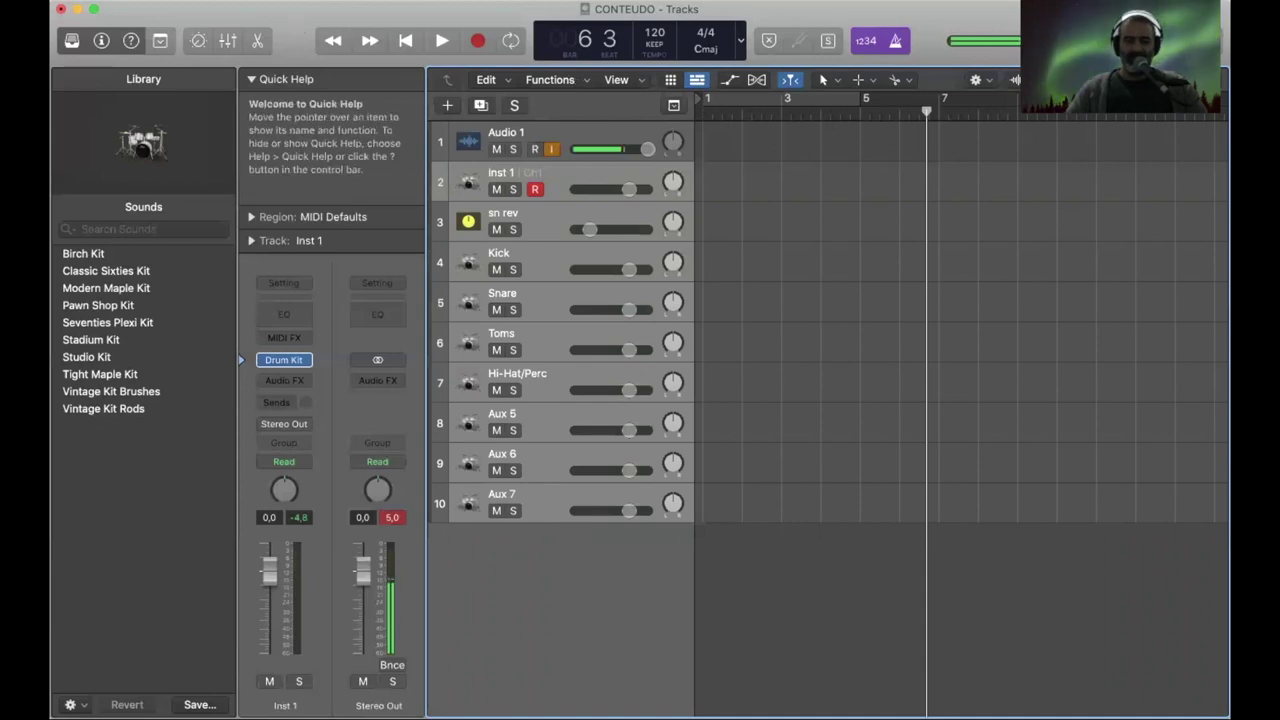
click(257, 1)
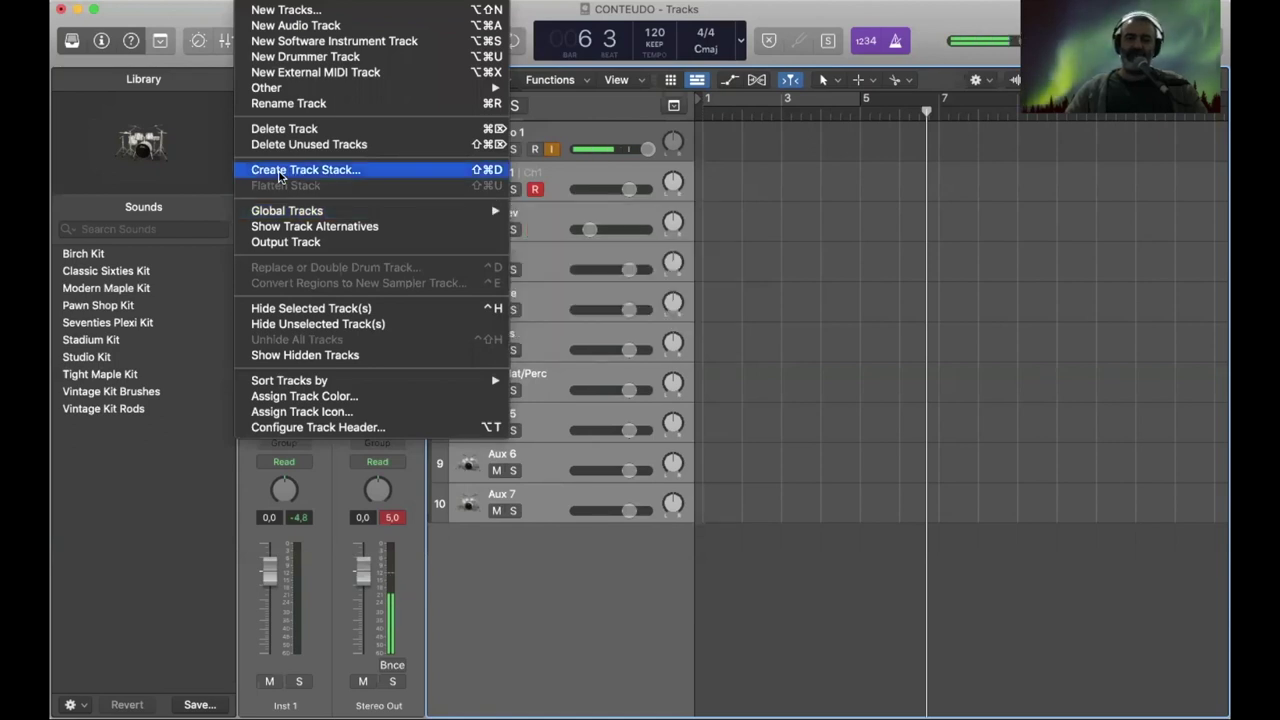
click(281, 170)
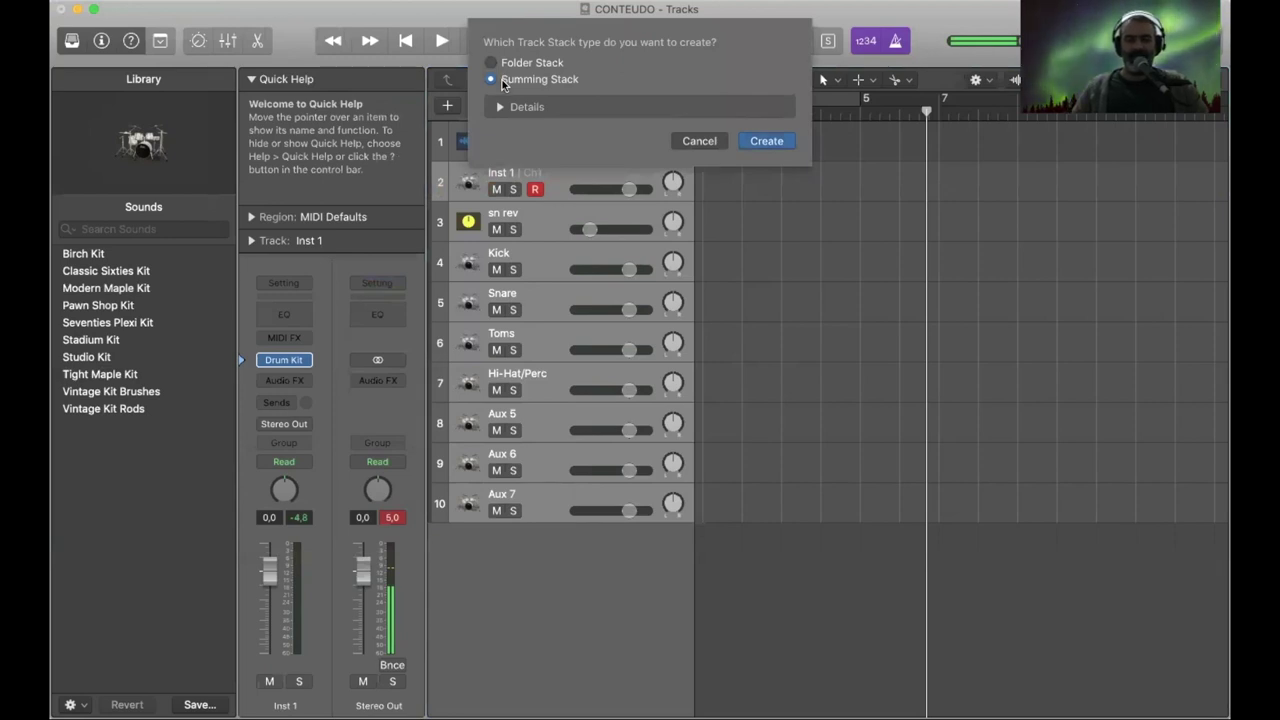
click(787, 140)
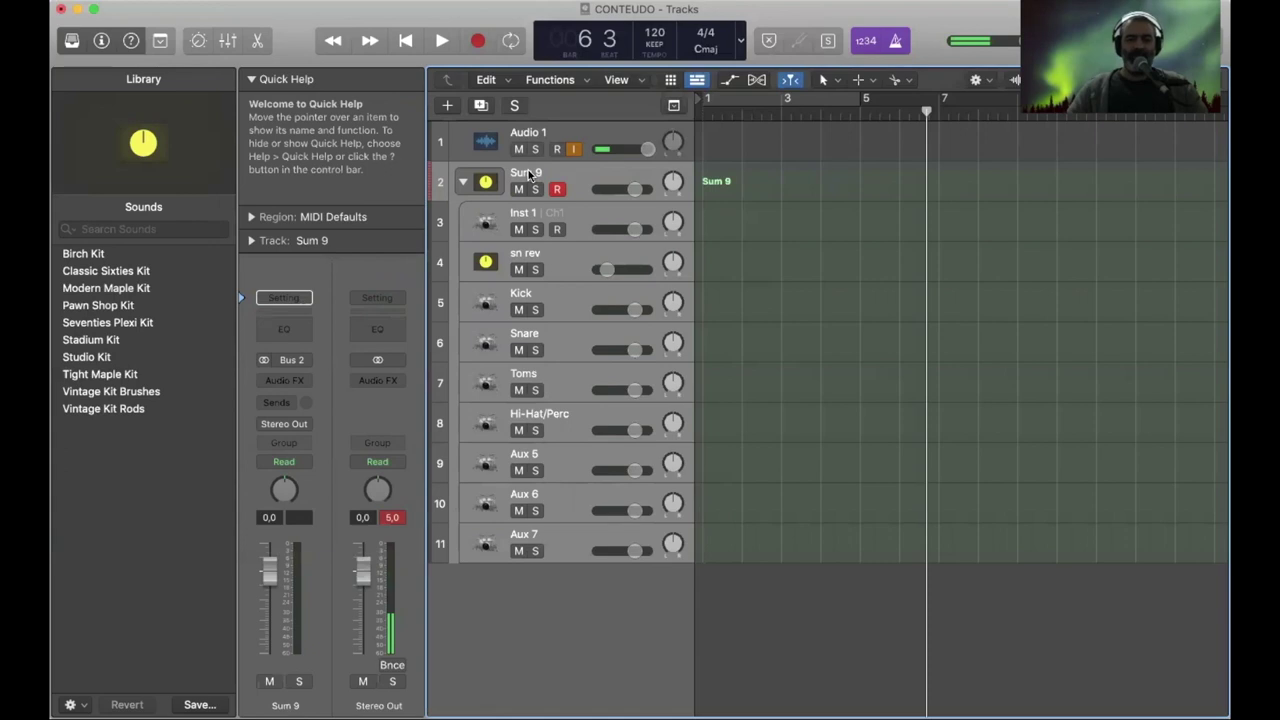
Rename the new summing stack as "drums" and collapse it.
double_click(528, 174)
text(drums)
key(Return)
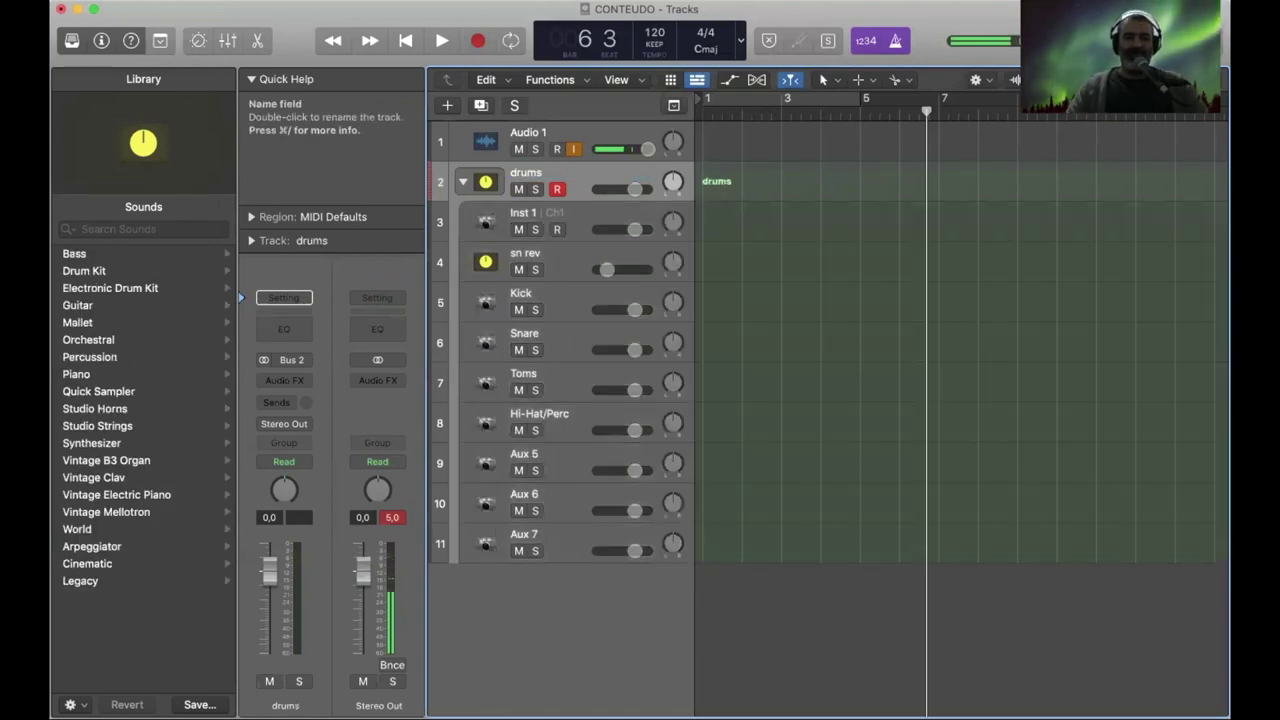
click(462, 186)
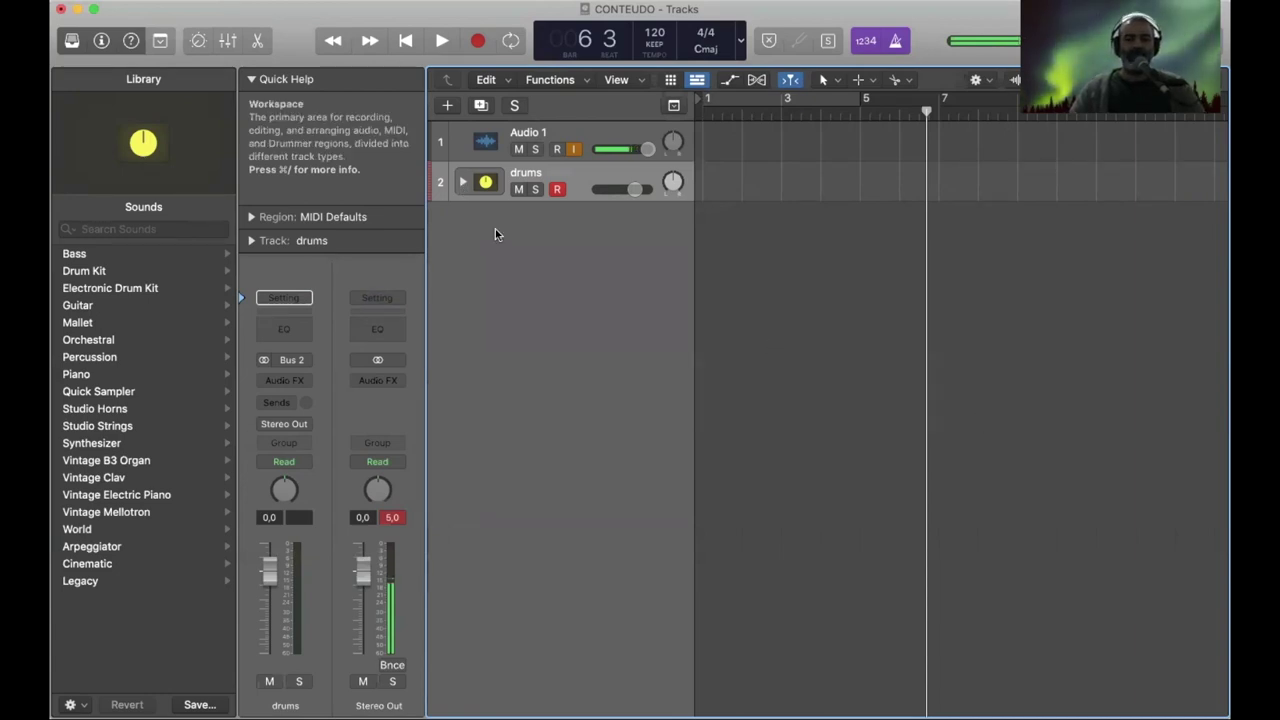
click(463, 184)
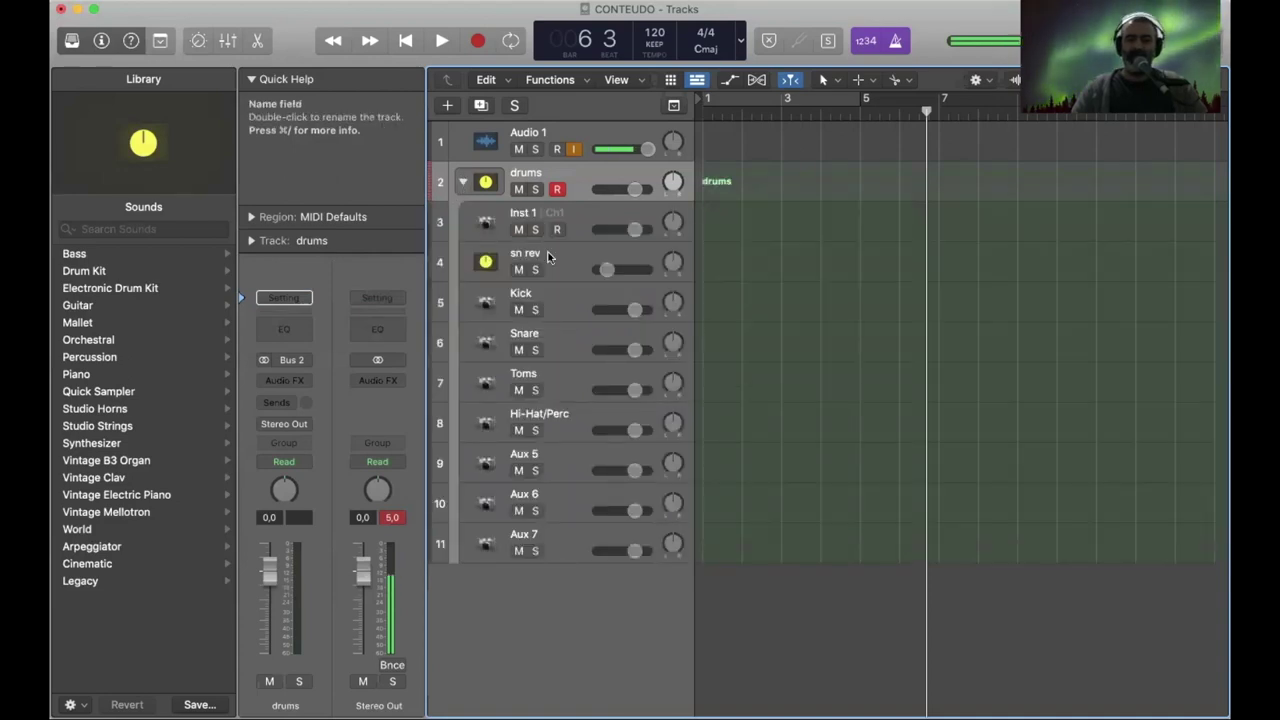
click(461, 184)
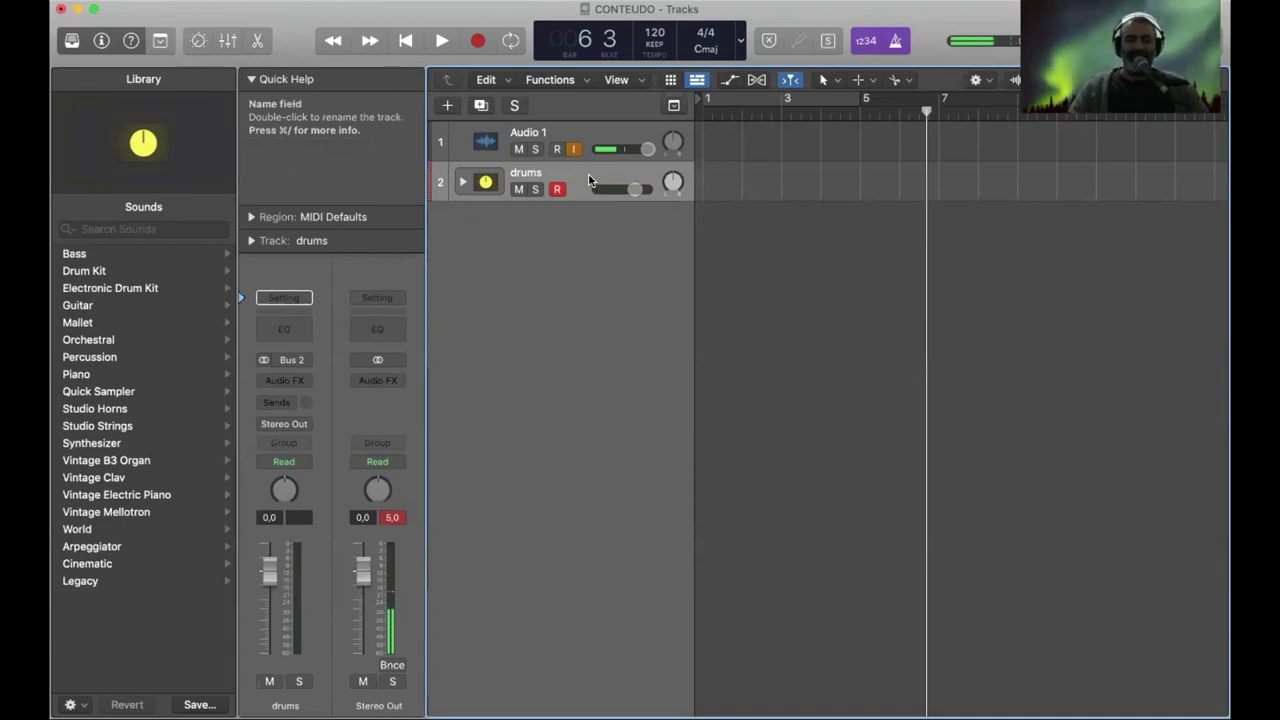
Delete the drums stack and create one software instrument track with an empty channel strip.
key(super+BackSpace)
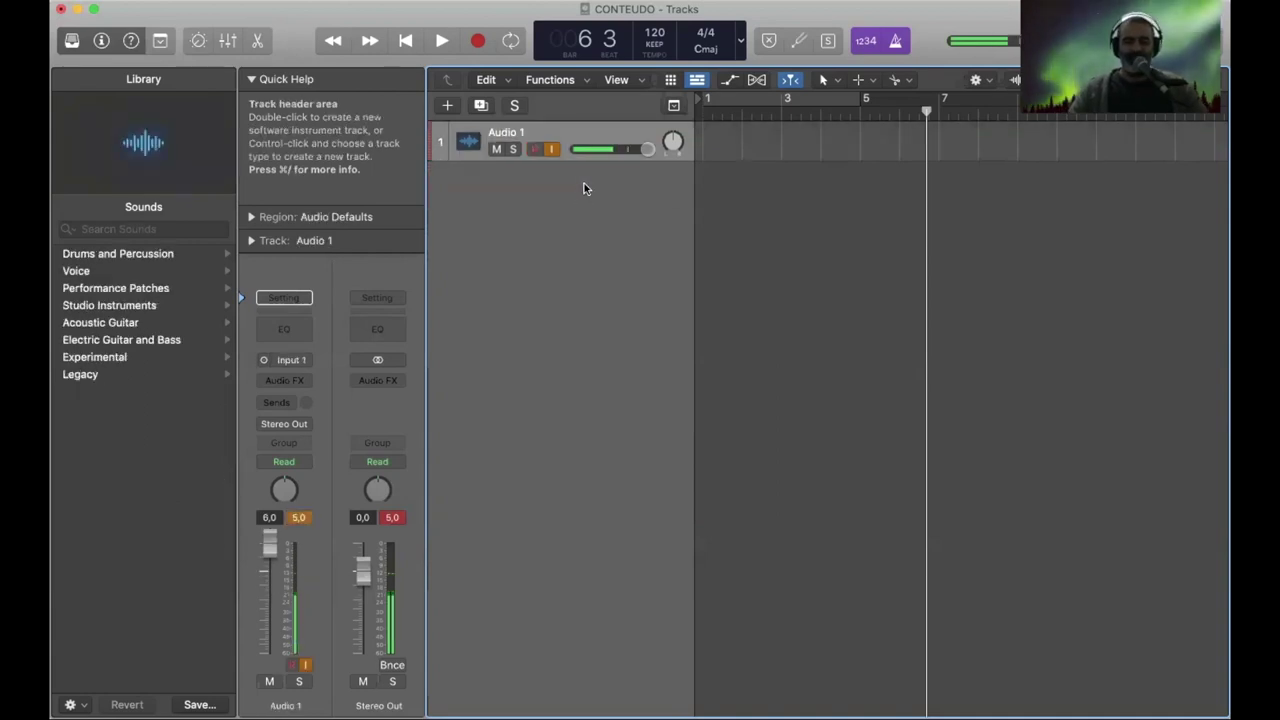
click(447, 107)
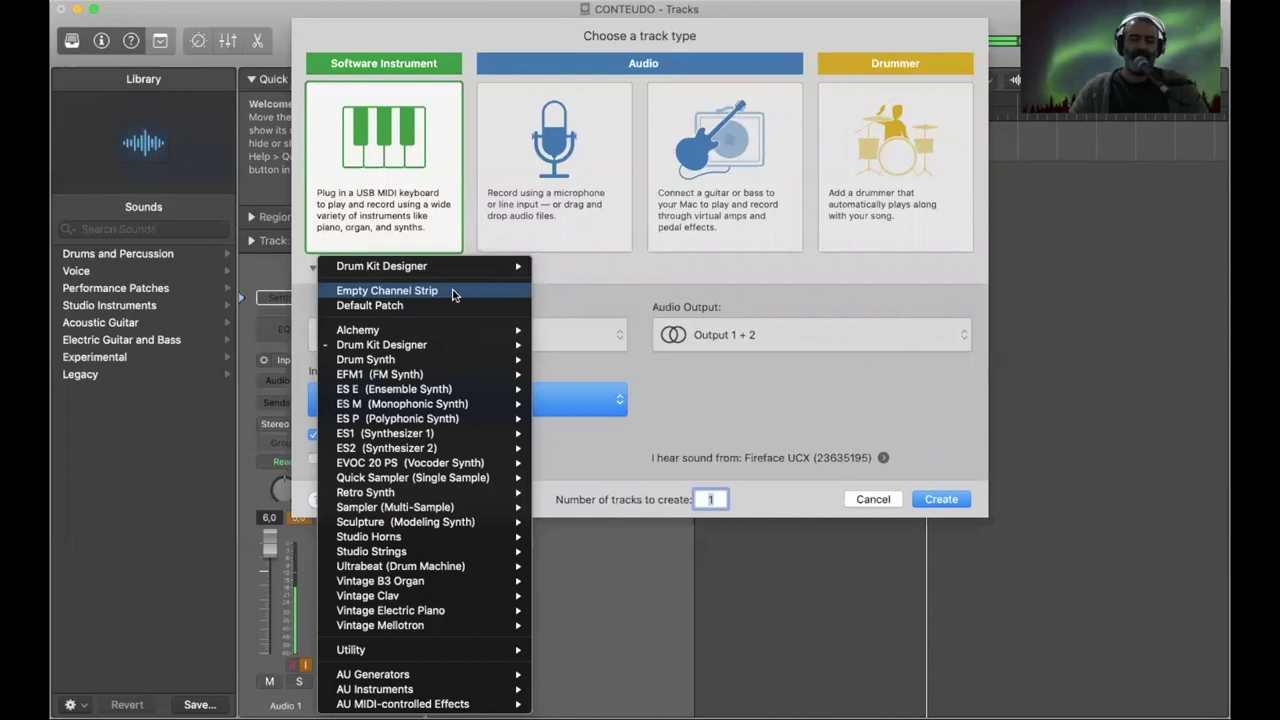
click(453, 293)
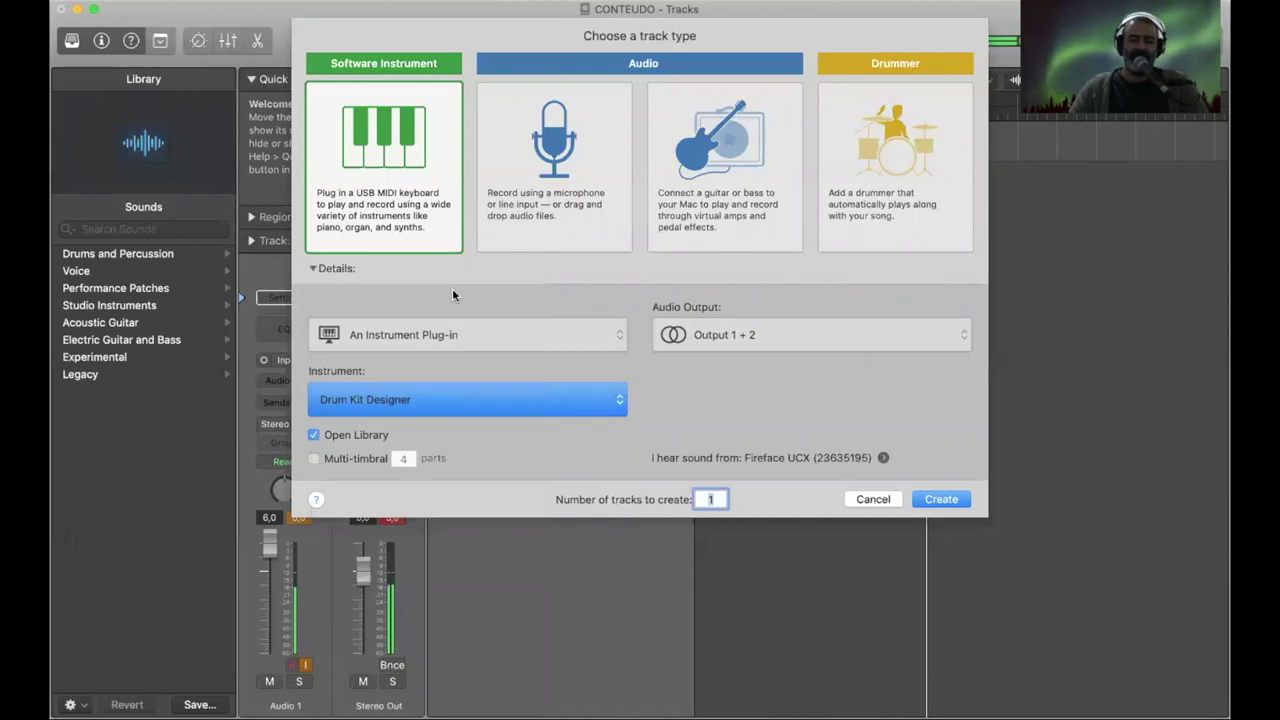
click(940, 499)
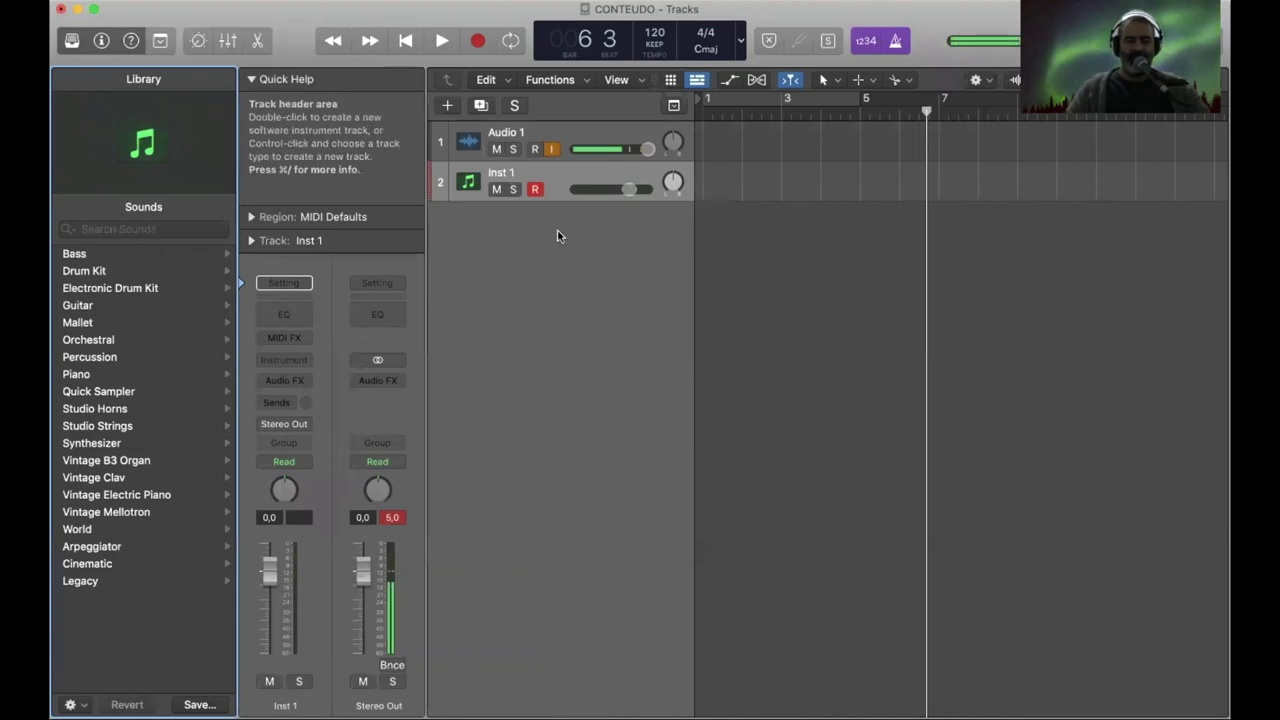
Load the Retro Rock+ patch from the Drum Kit library's Producer Kits onto the Inst 1 track.
click(562, 176)
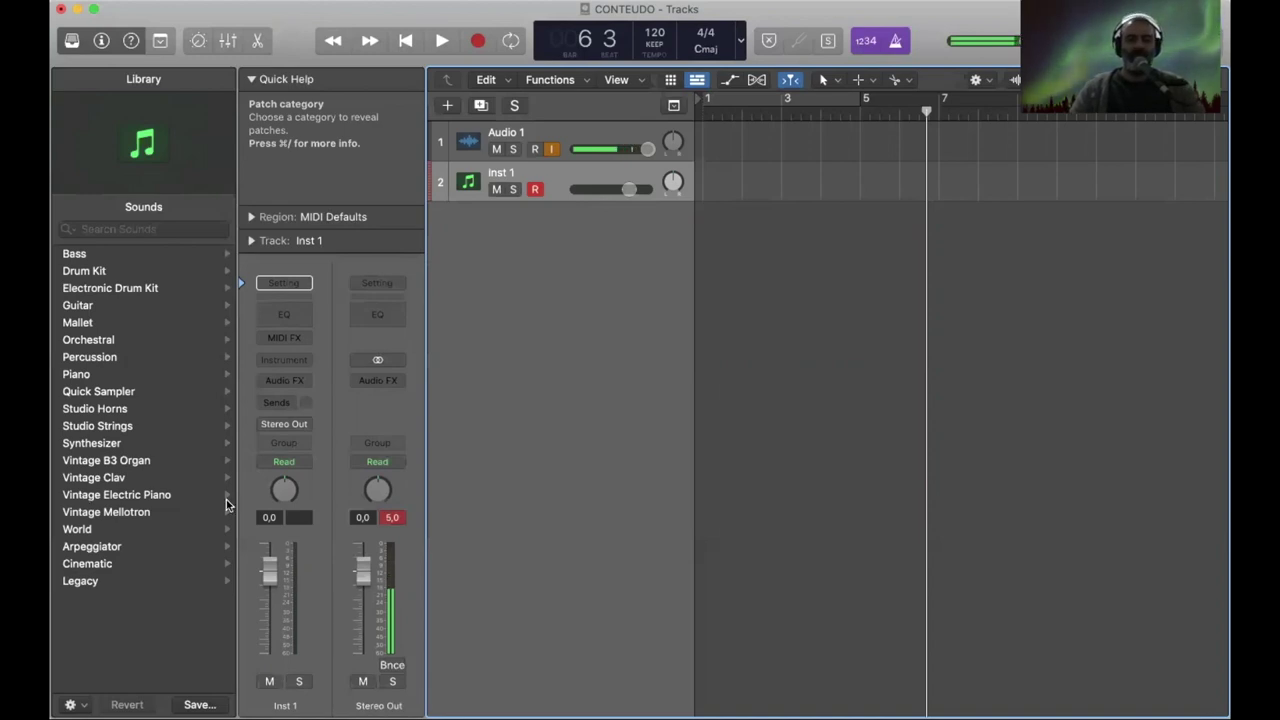
click(103, 273)
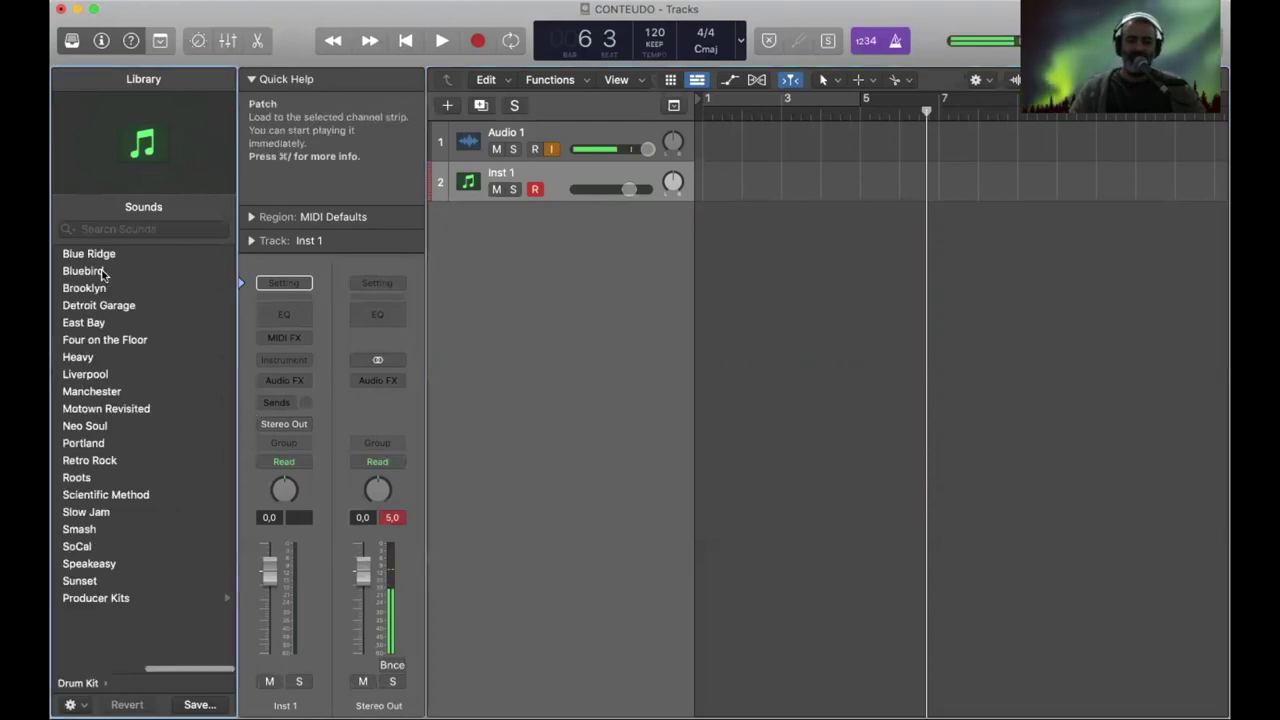
click(96, 599)
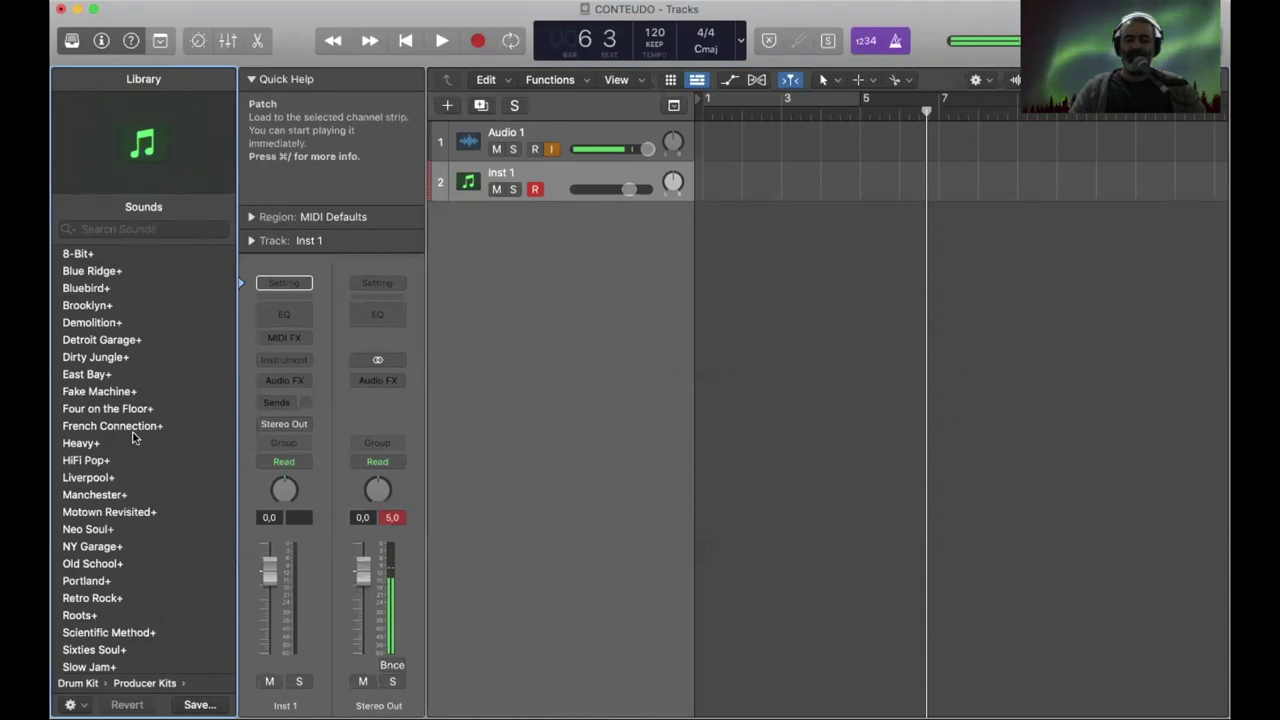
scroll(133, 437, down, 2)
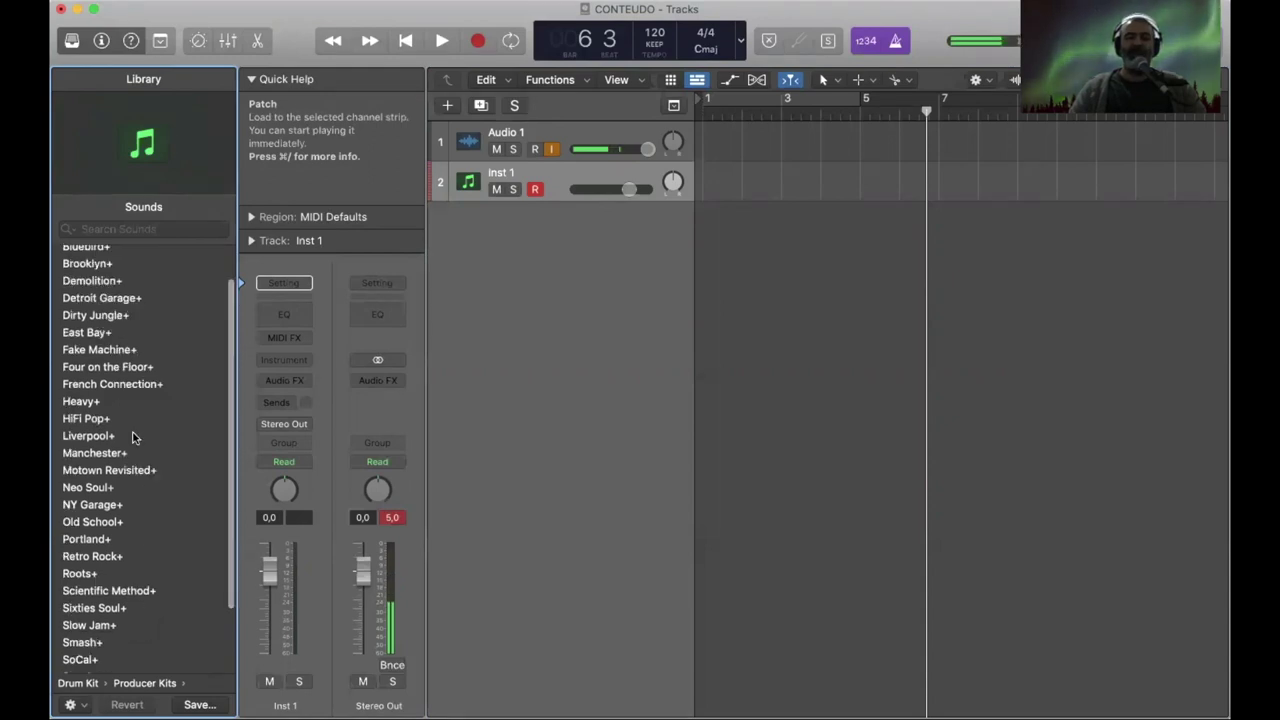
click(117, 558)
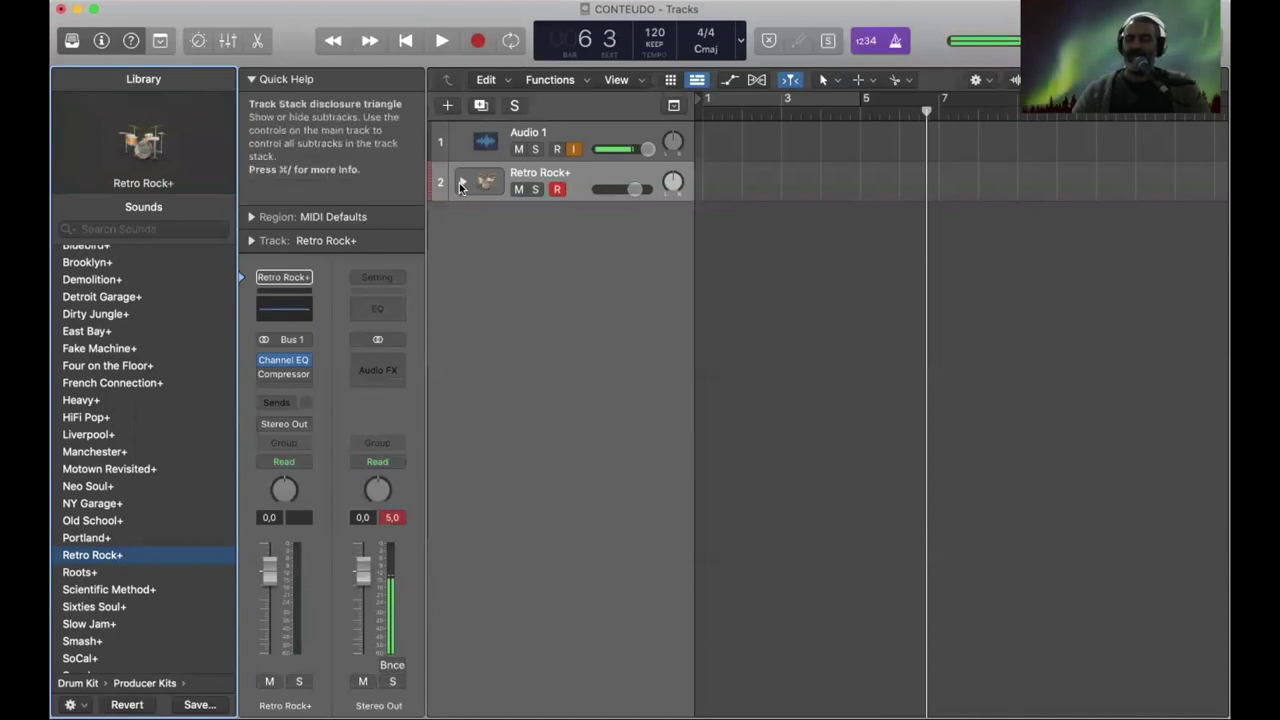
Expand the Retro Rock+ track stack and look through its subtracks.
click(462, 182)
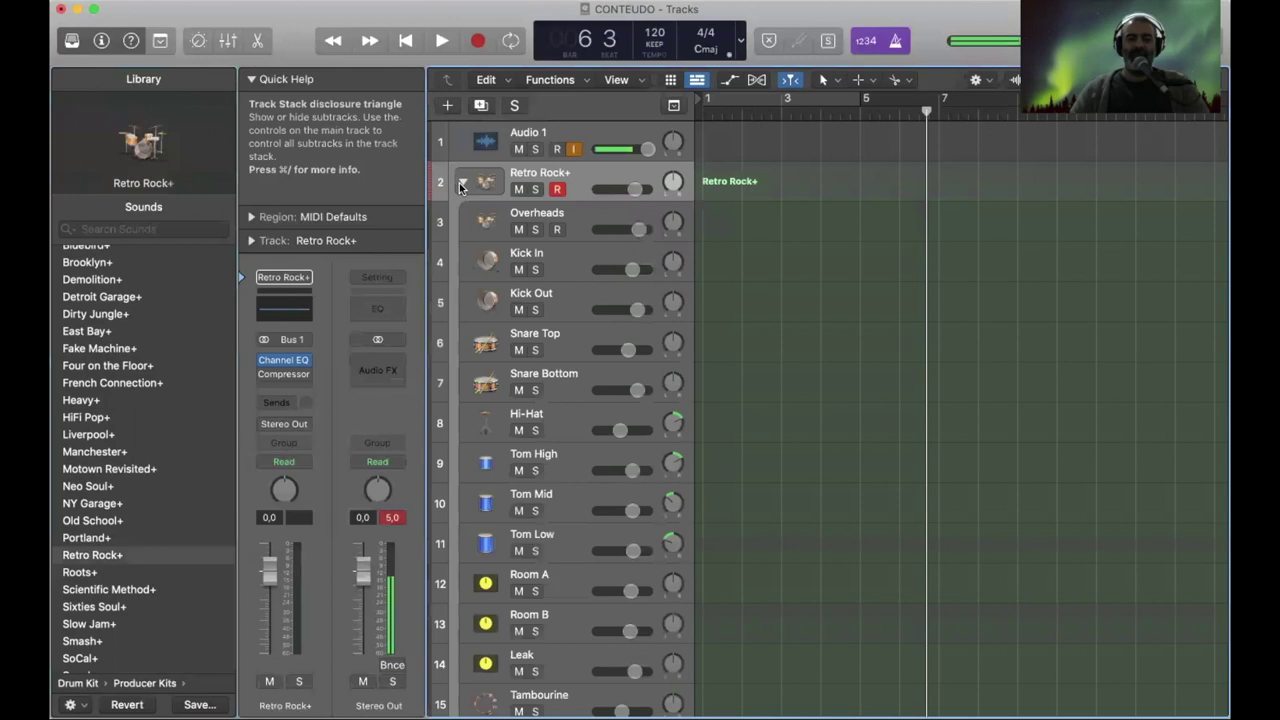
scroll(551, 335, down, 5)
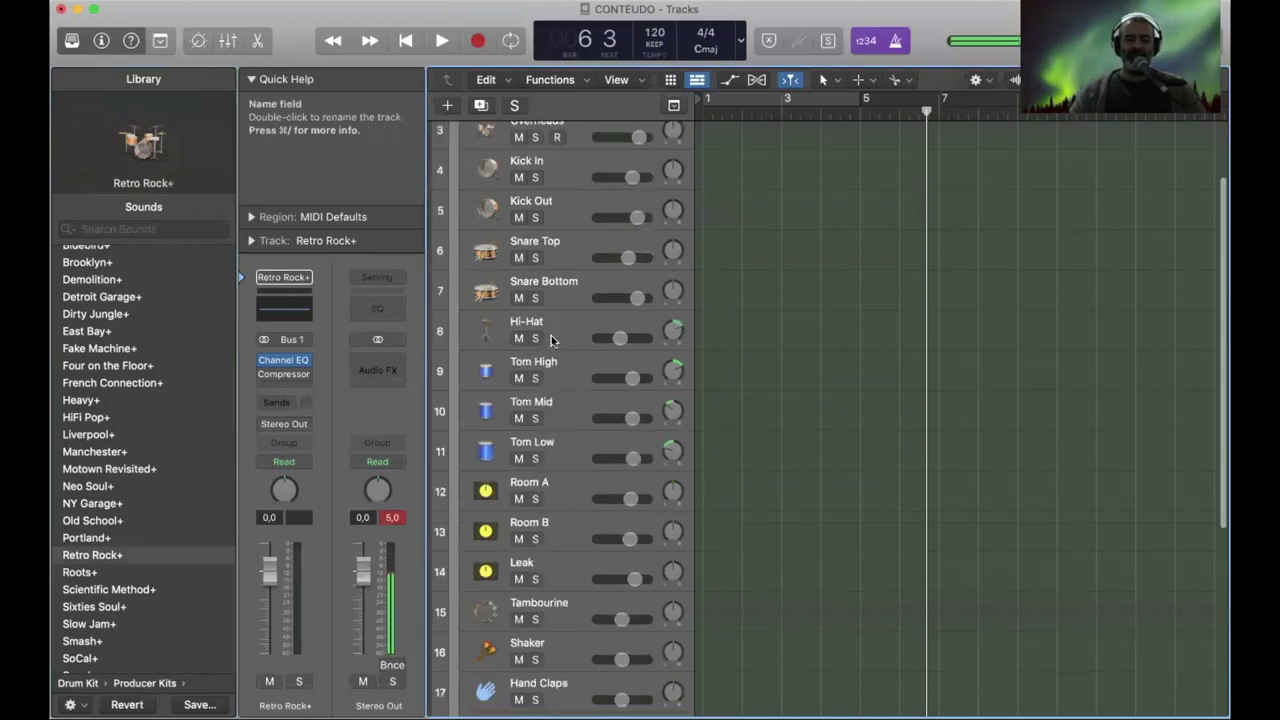
scroll(551, 335, down, 4)
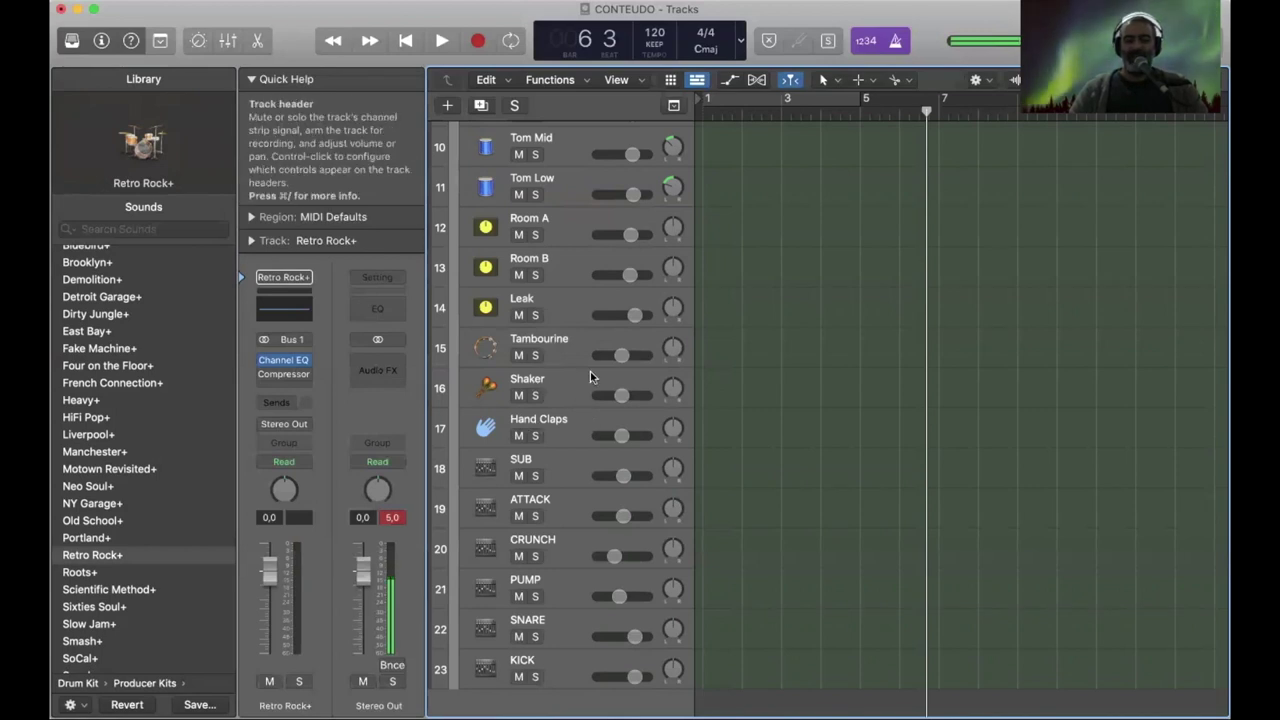
Audition the Kick In and Kick Out subtracks of the Retro Rock+ stack by soloing each in turn and releasing the solo.
scroll(572, 372, up, 1)
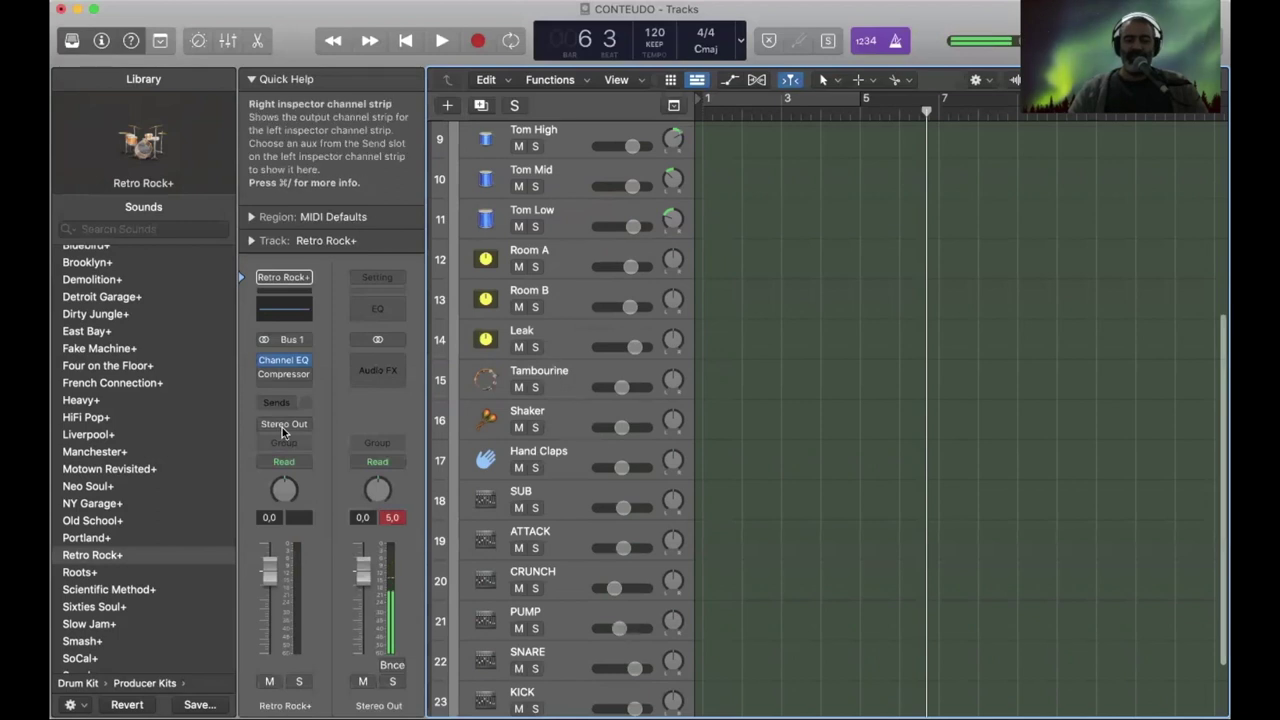
scroll(585, 372, up, 2)
scroll(585, 375, up, 3)
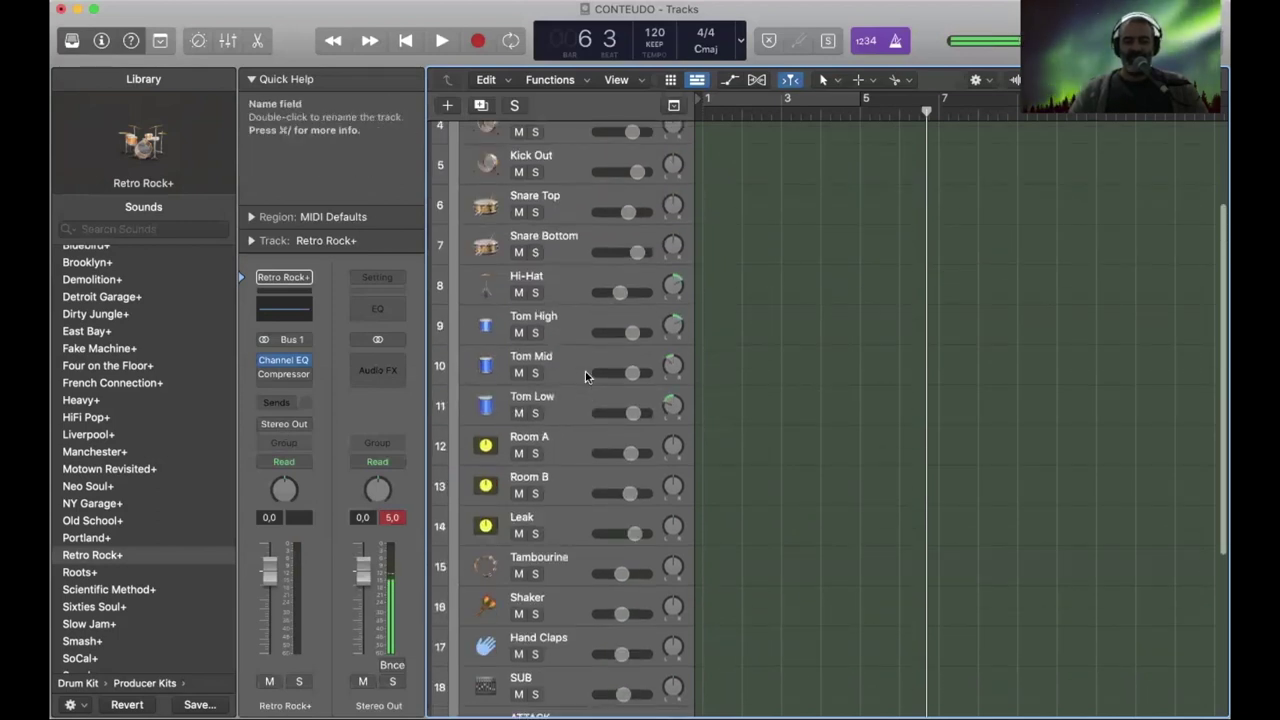
scroll(585, 371, up, 2)
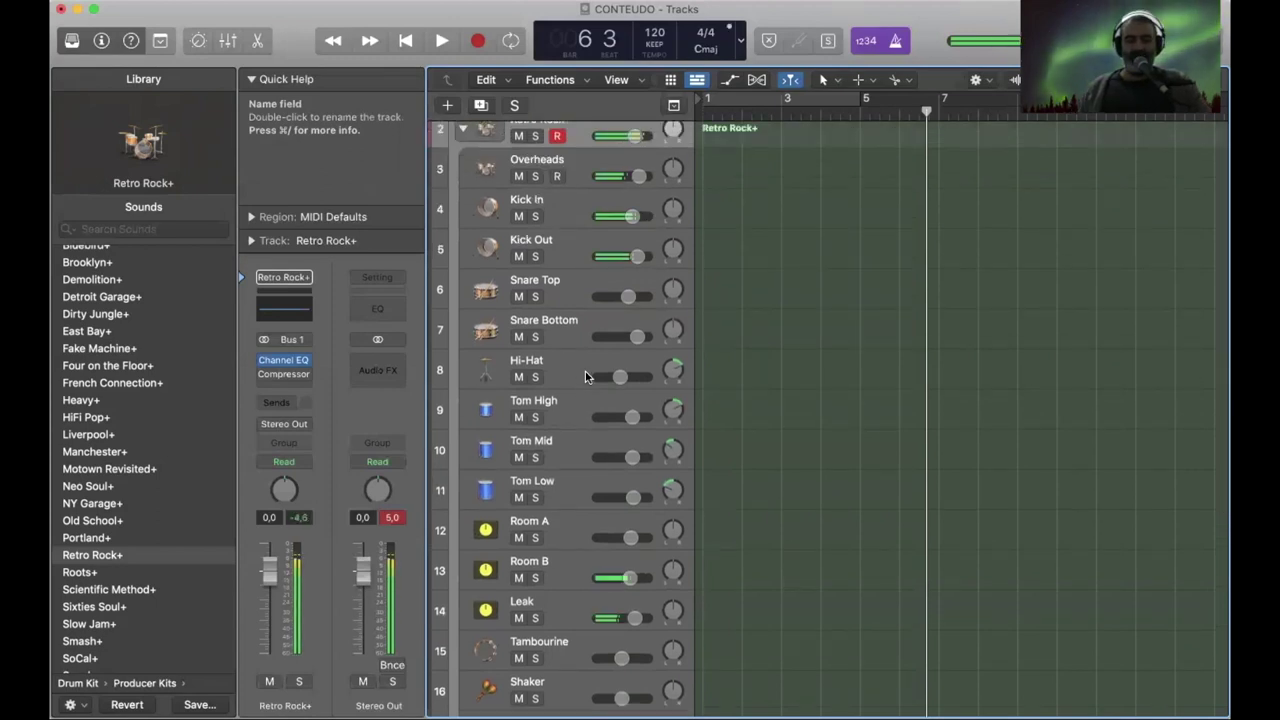
click(536, 217)
click(536, 217)
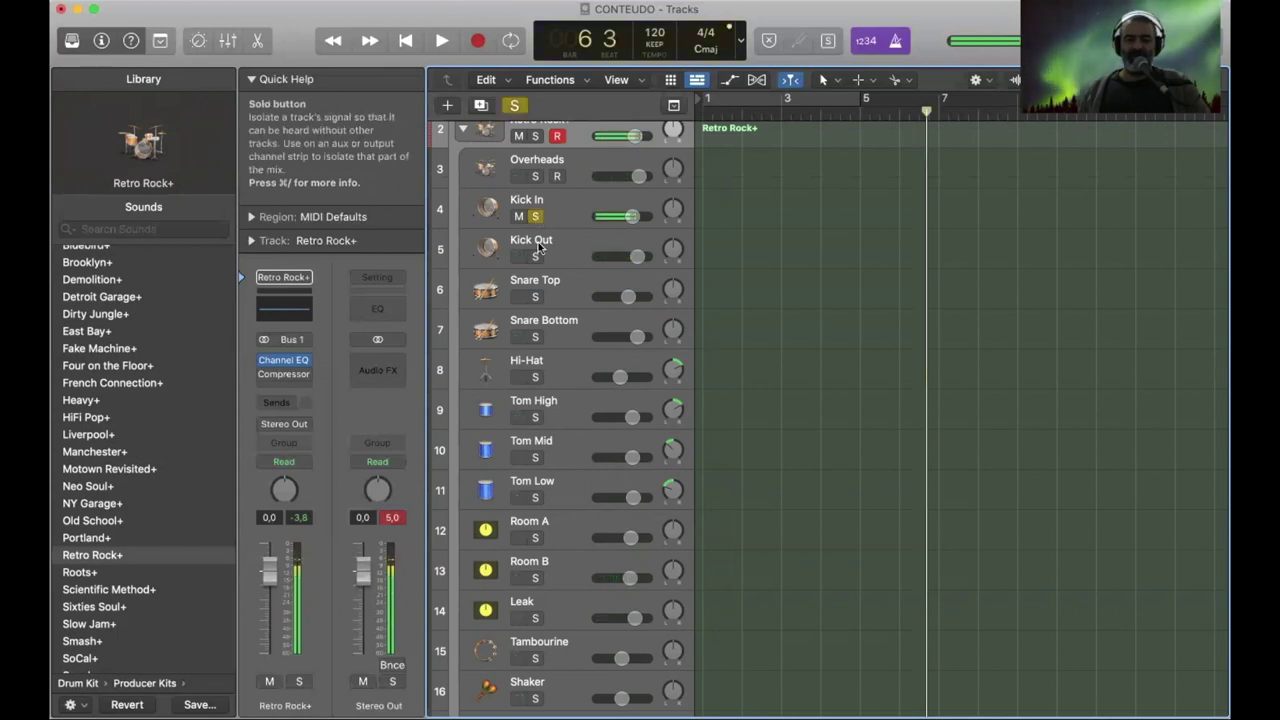
click(536, 257)
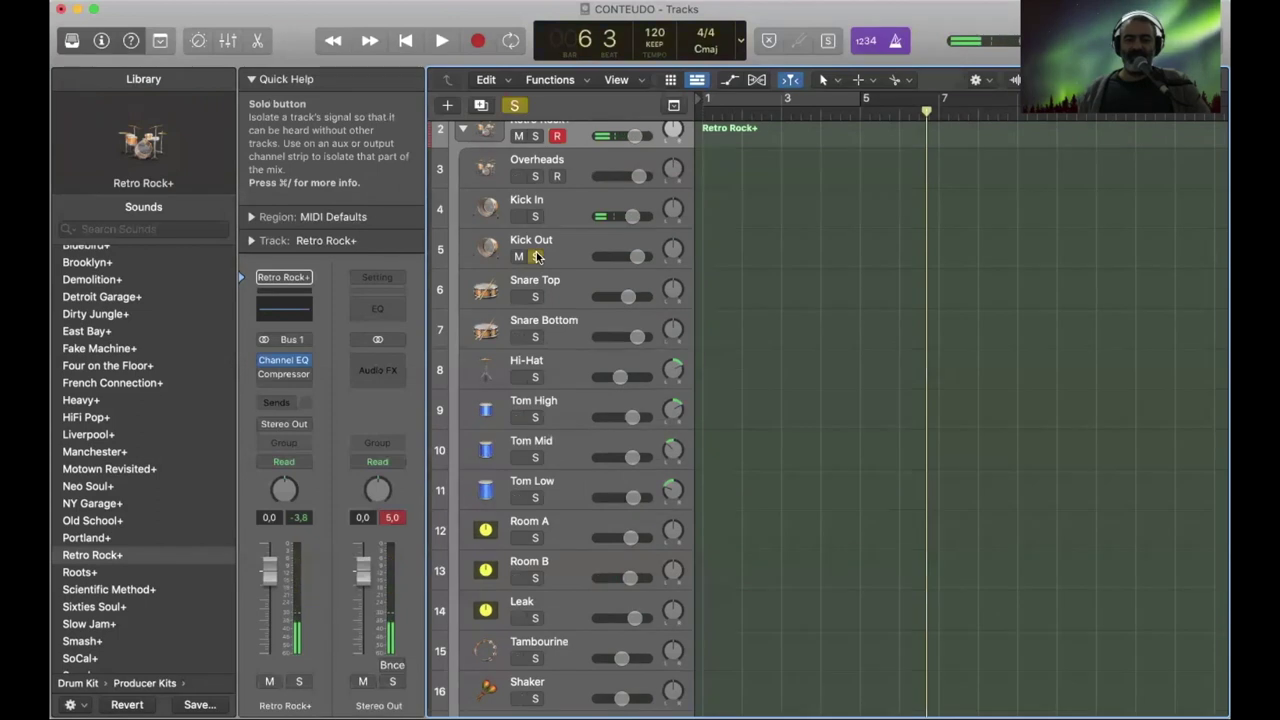
click(536, 257)
click(536, 257)
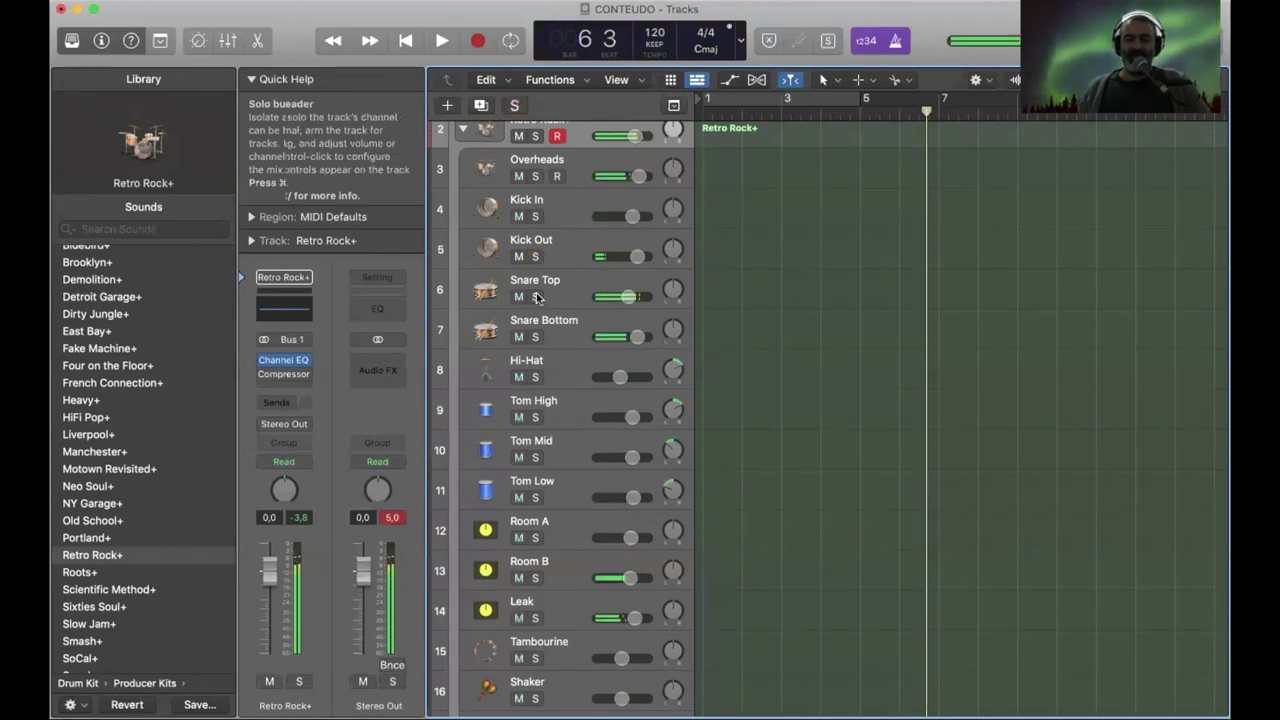
Audition the Snare Top and Snare Bottom subtracks one after the other in solo, releasing each solo.
click(536, 297)
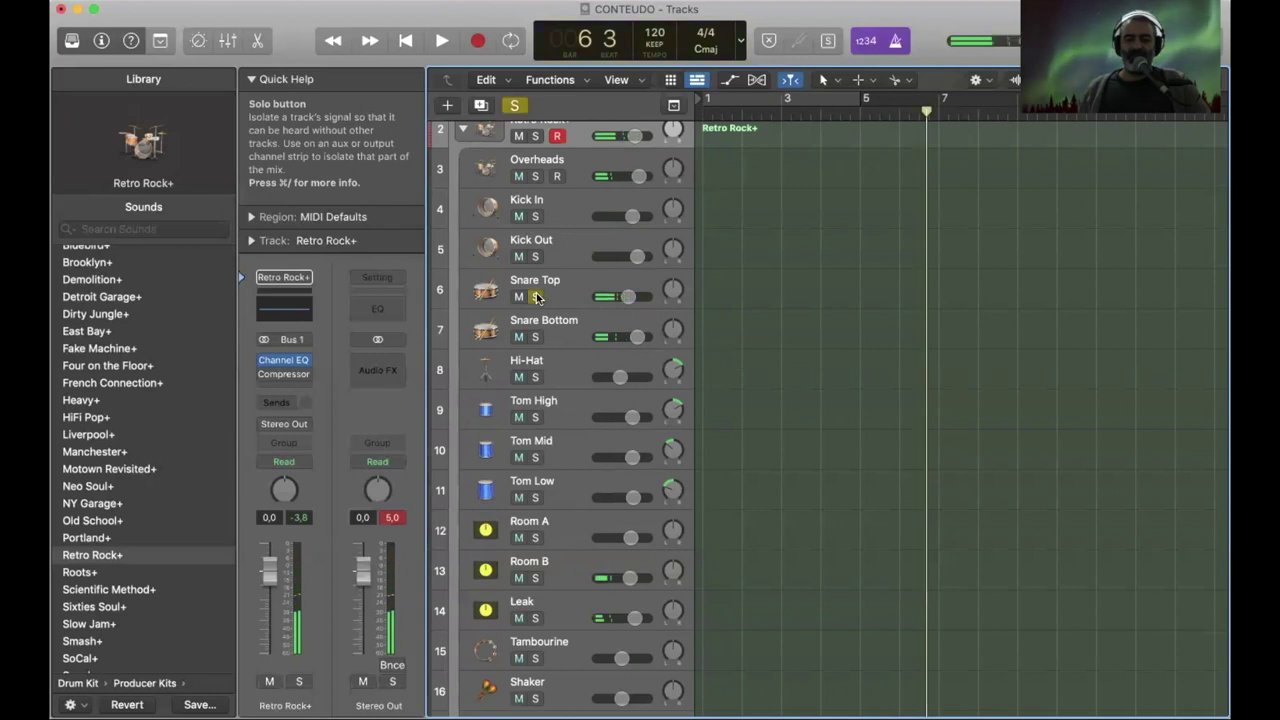
click(536, 297)
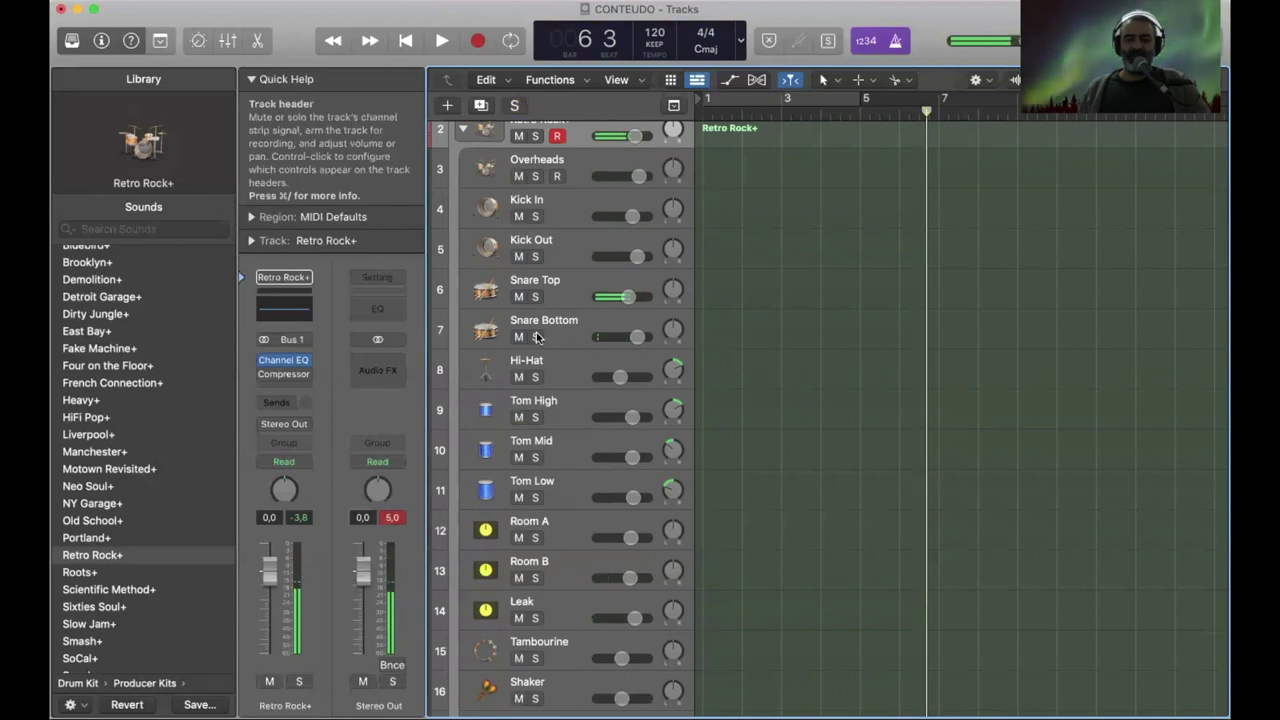
click(536, 337)
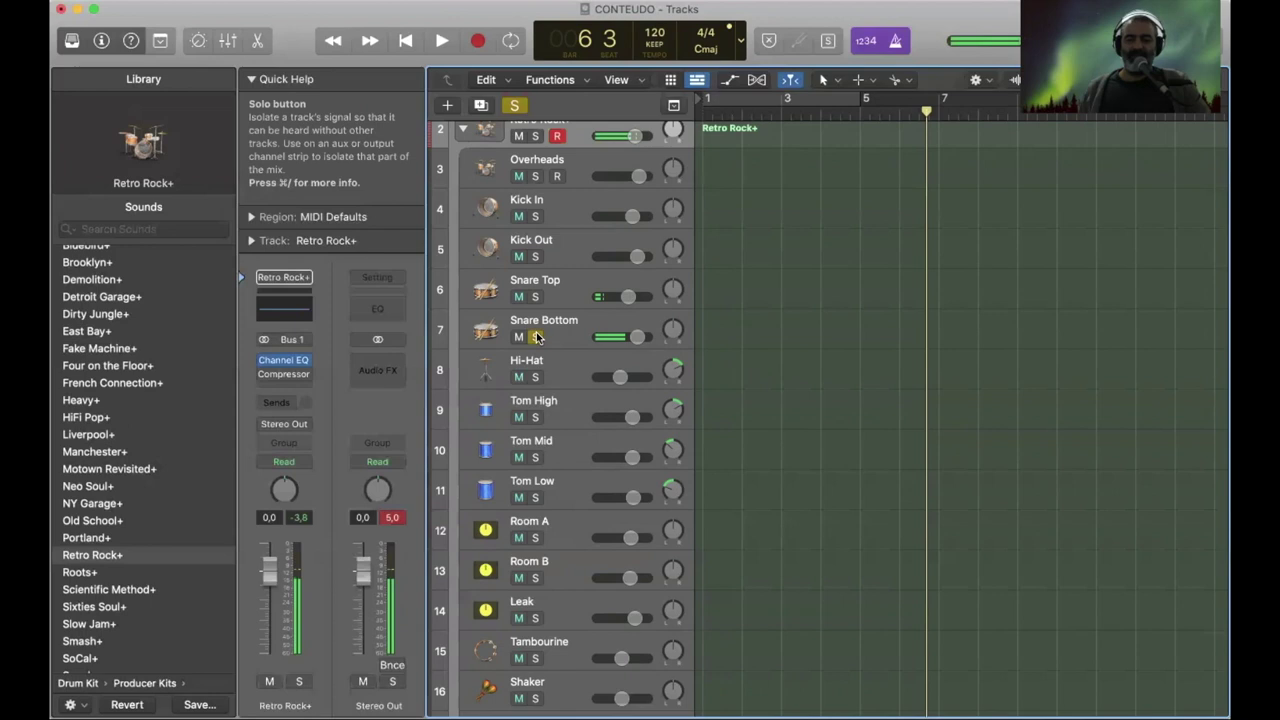
click(536, 337)
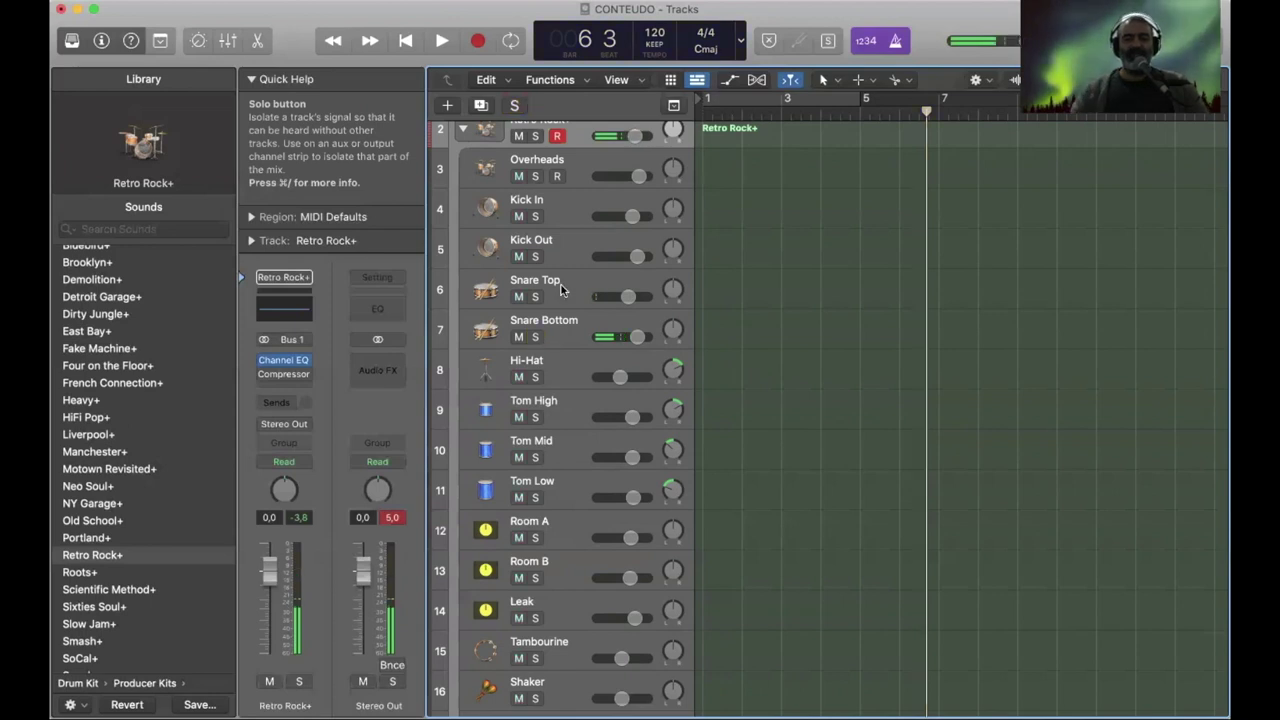
Select the Overheads subtrack below the Retro Rock+ stack header and audition it in solo, releasing the solo.
scroll(561, 289, down, 2)
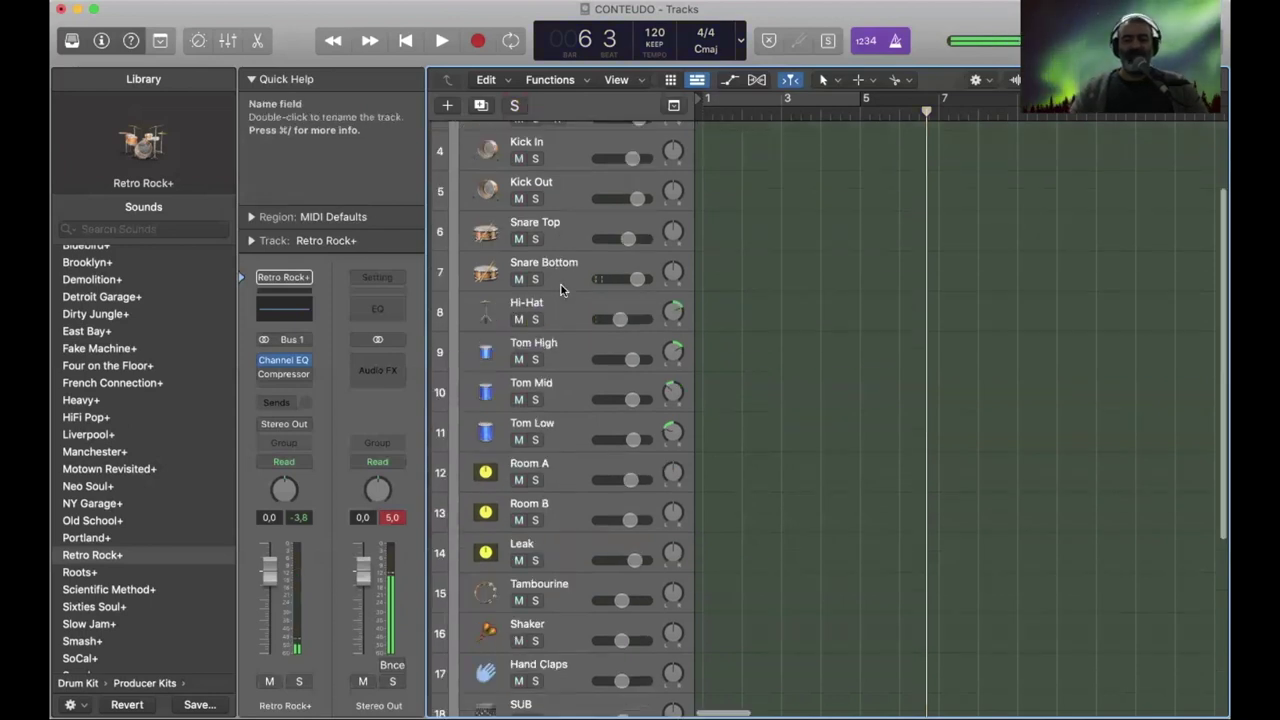
scroll(561, 289, down, 8)
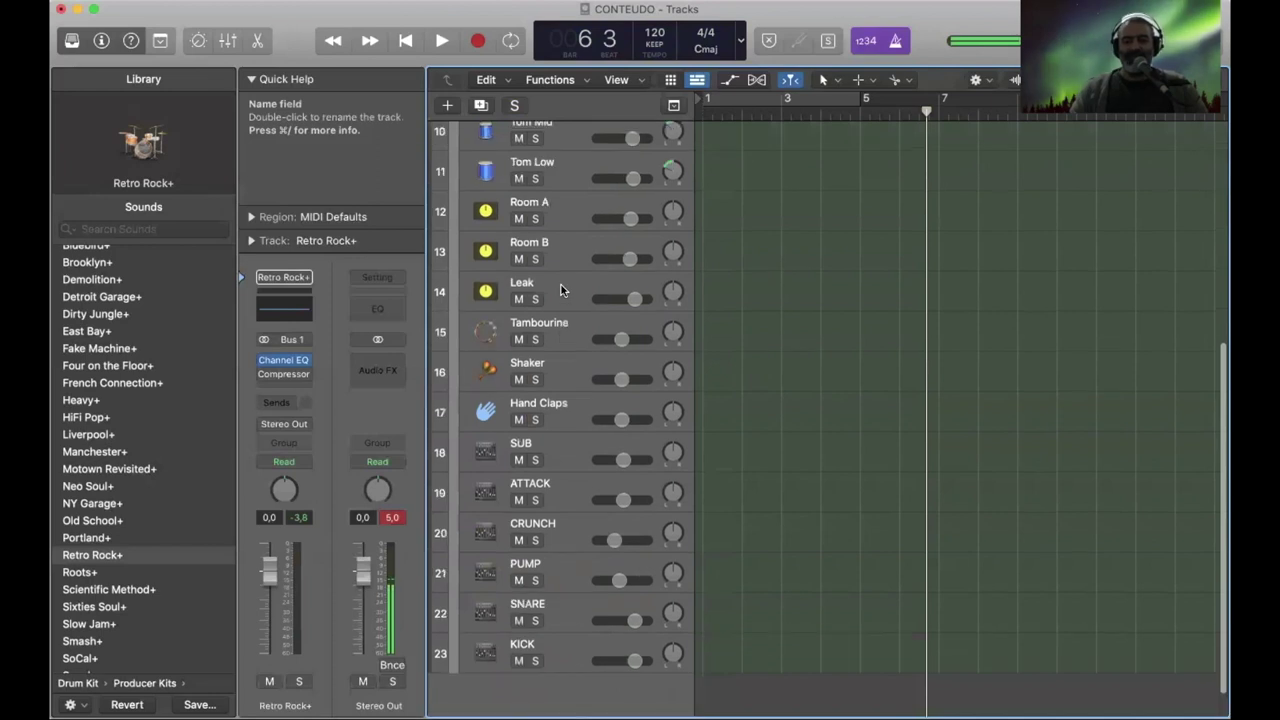
scroll(561, 289, up, 5)
scroll(561, 289, up, 5)
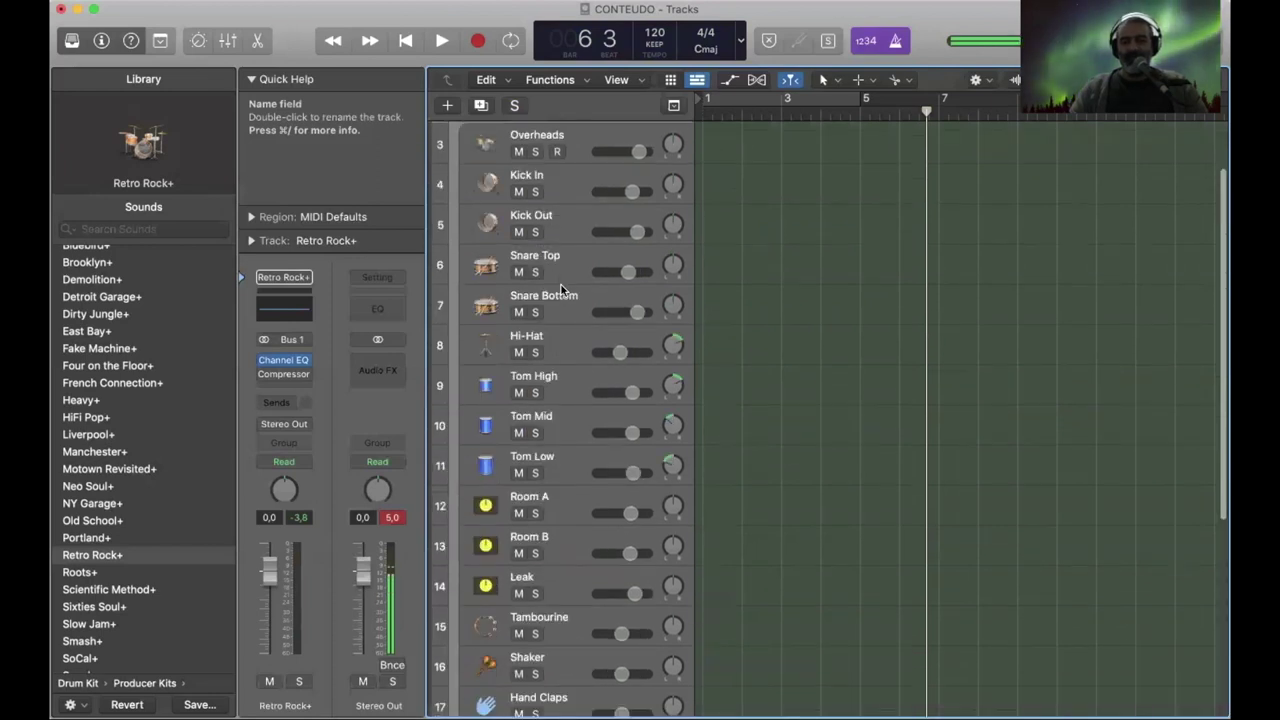
scroll(536, 163, up, 3)
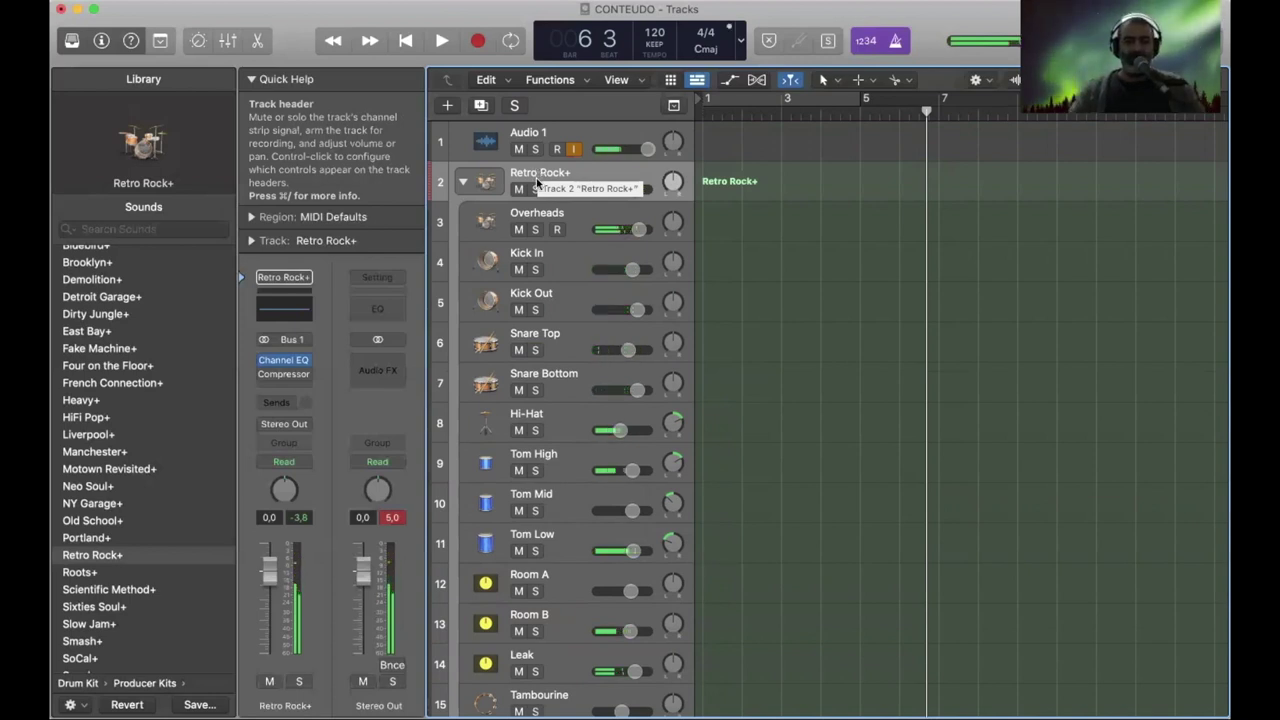
scroll(579, 200, down, 1)
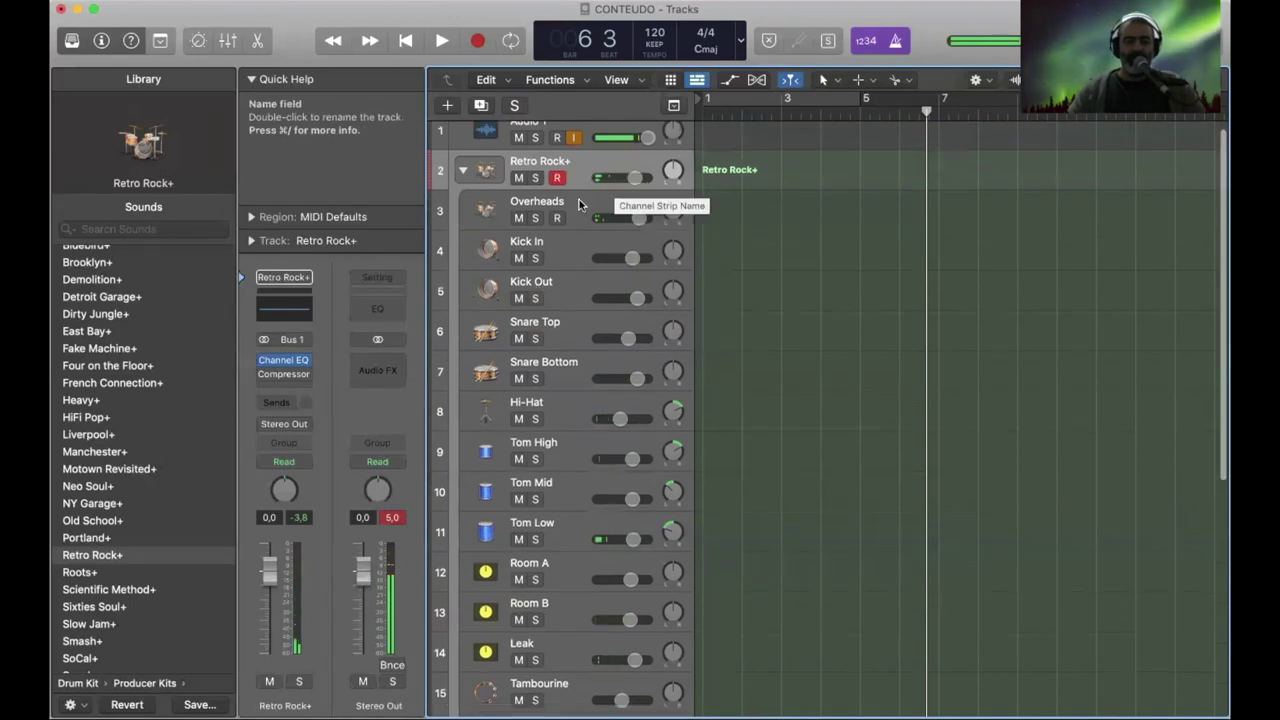
click(579, 201)
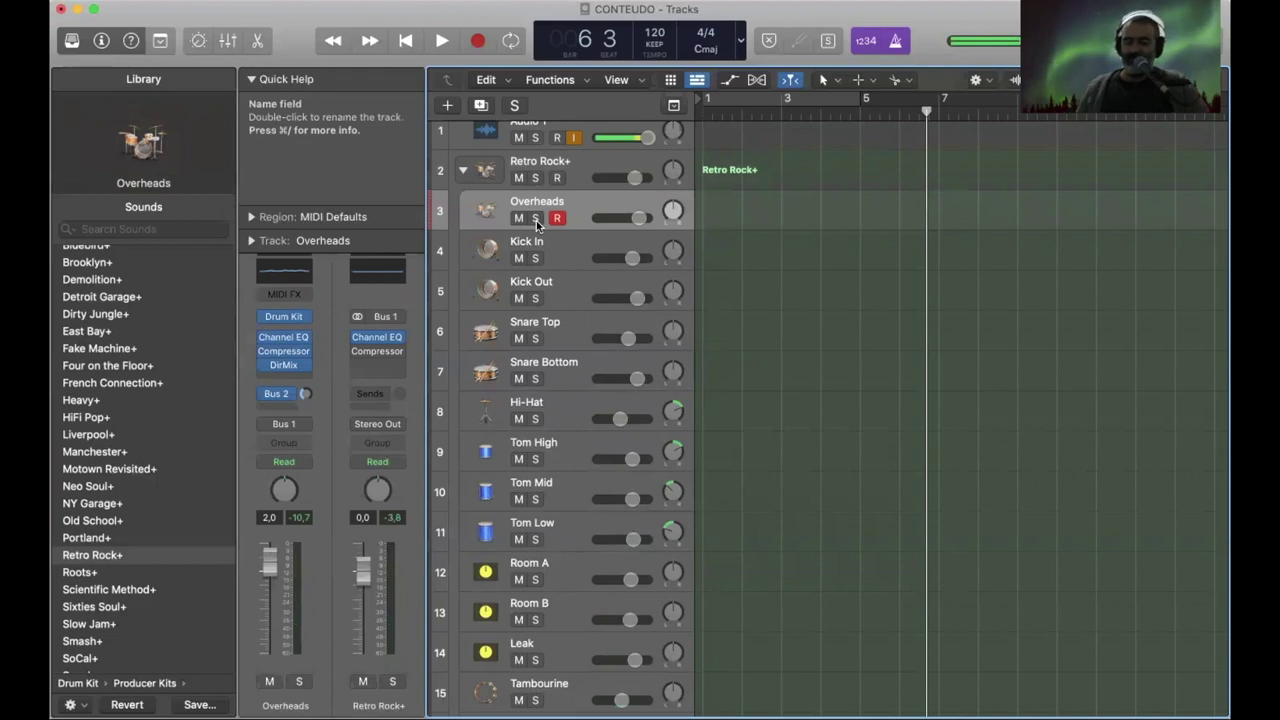
click(536, 218)
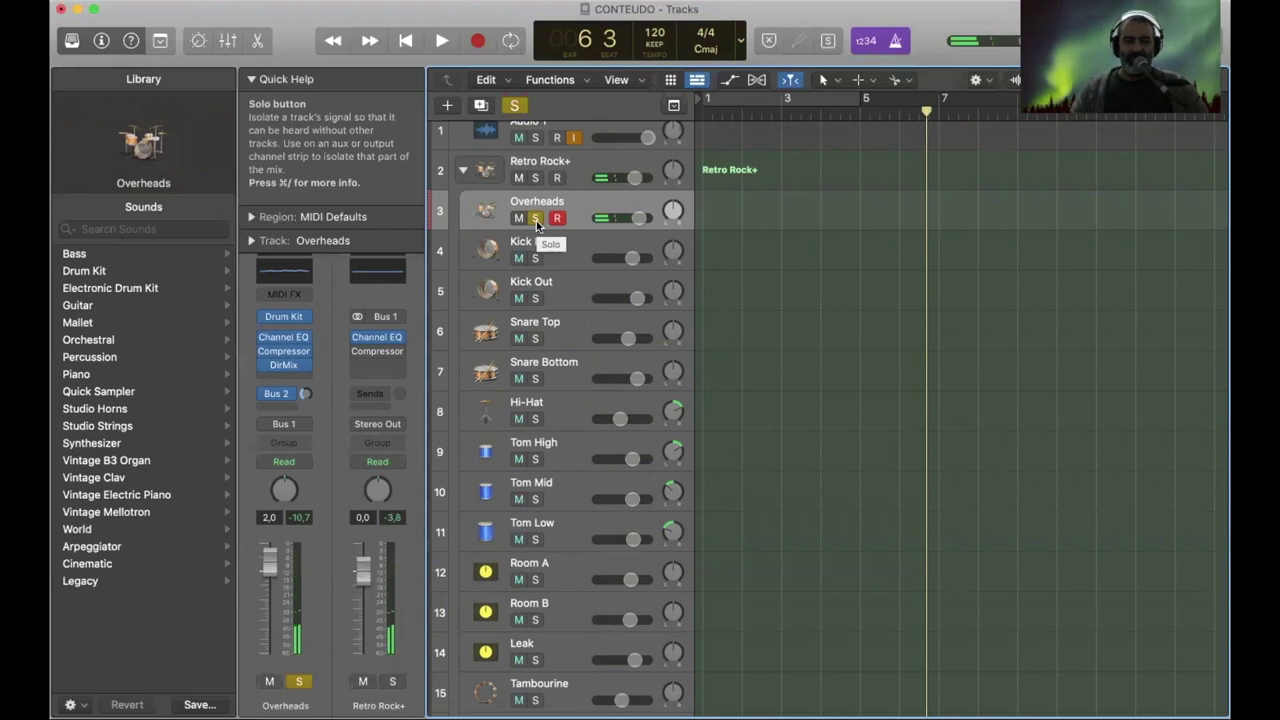
click(536, 219)
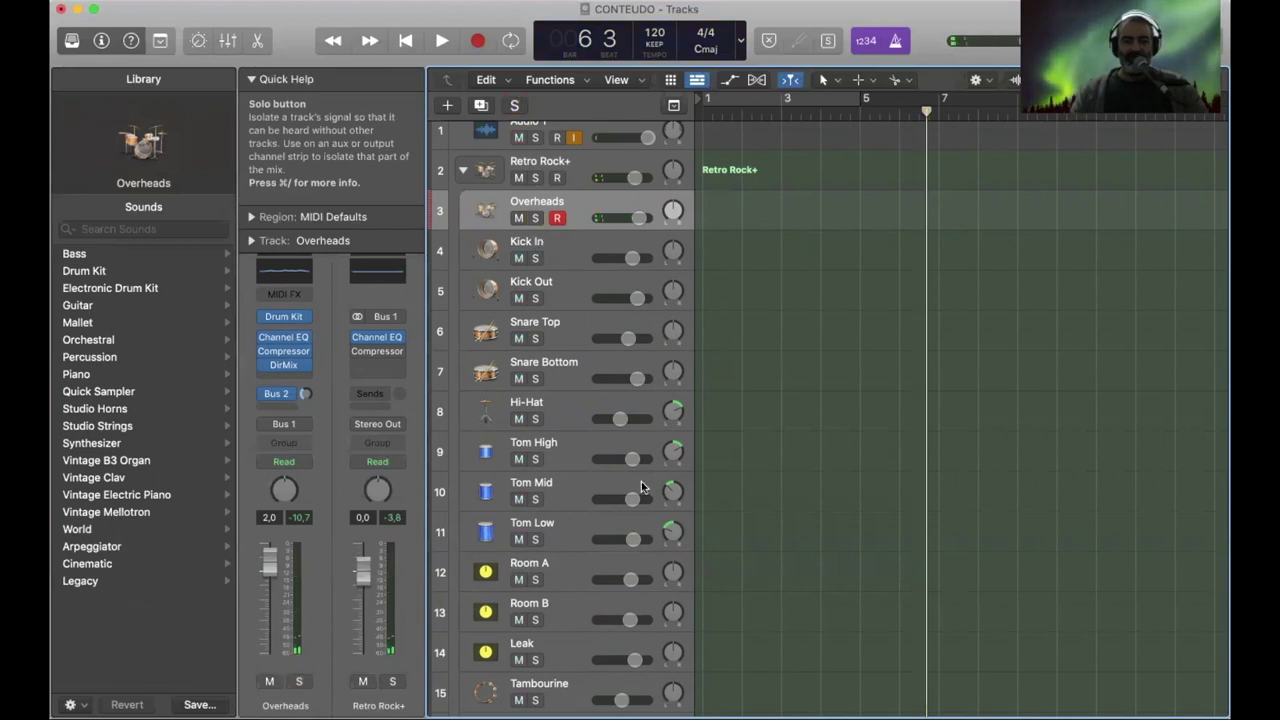
Audition the Room A, Room B and Leak subtracks individually in solo, releasing each solo.
scroll(641, 481, down, 3)
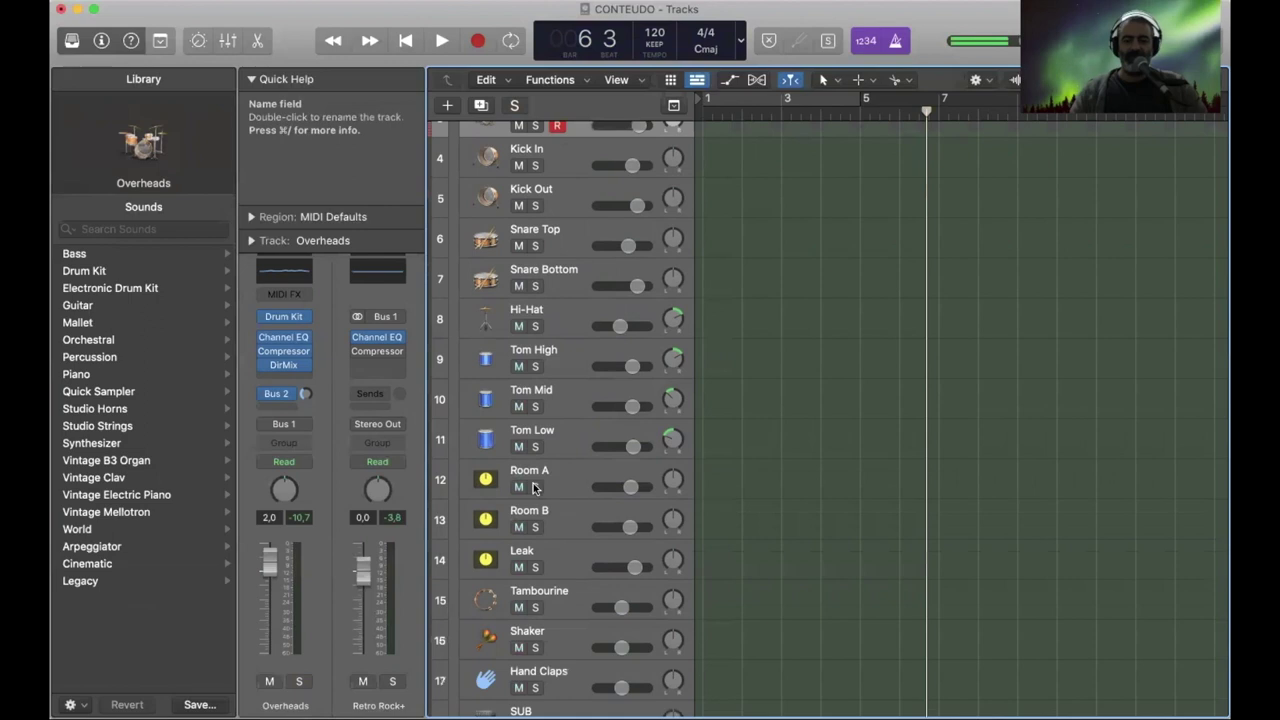
click(535, 487)
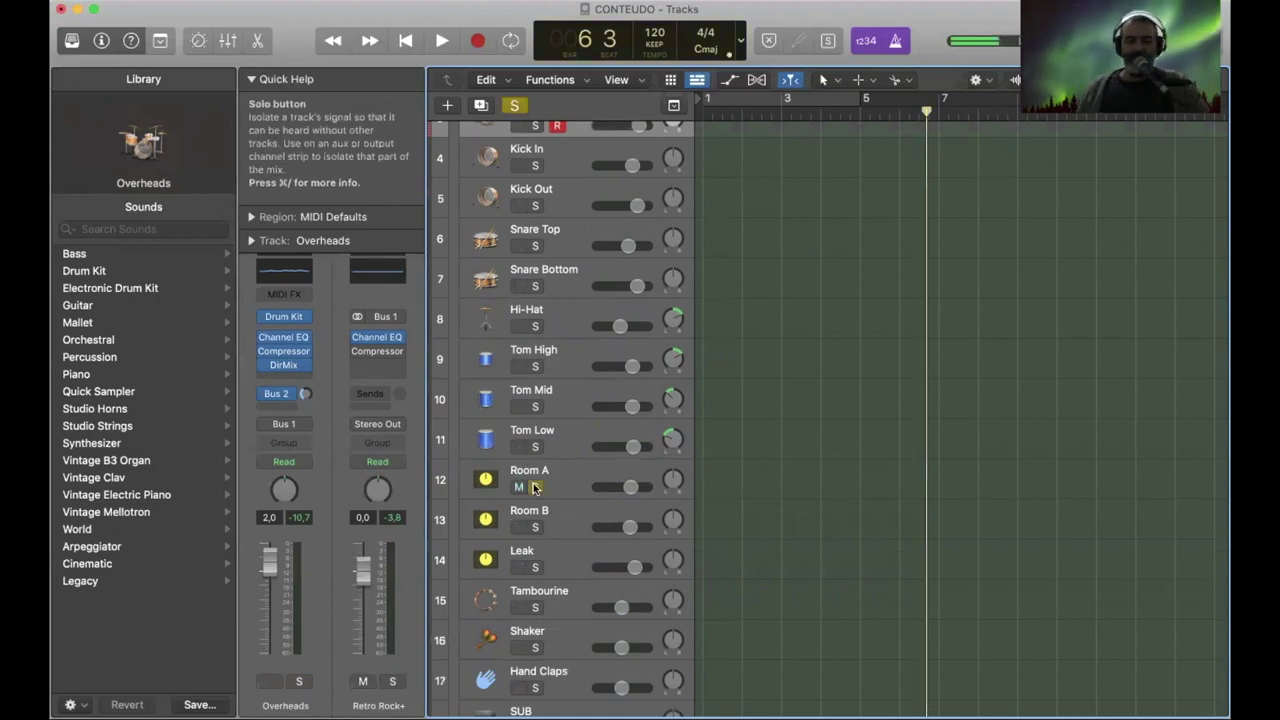
click(535, 487)
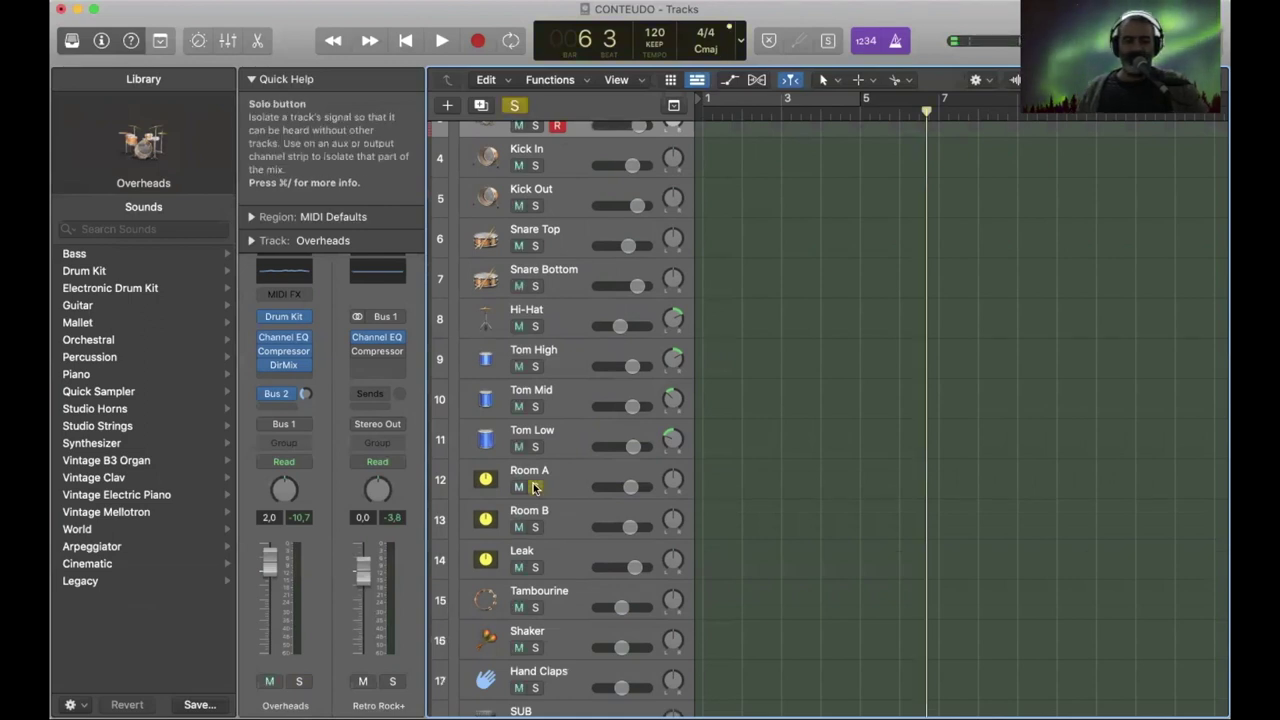
click(535, 487)
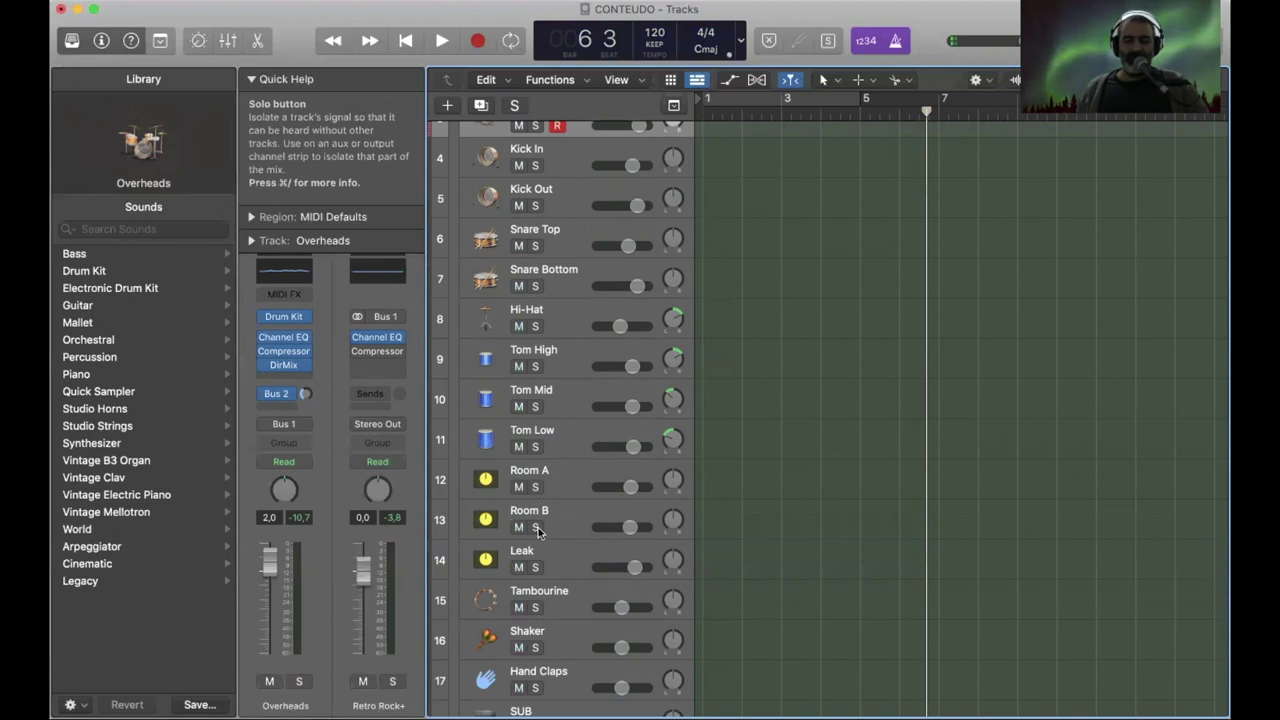
click(535, 527)
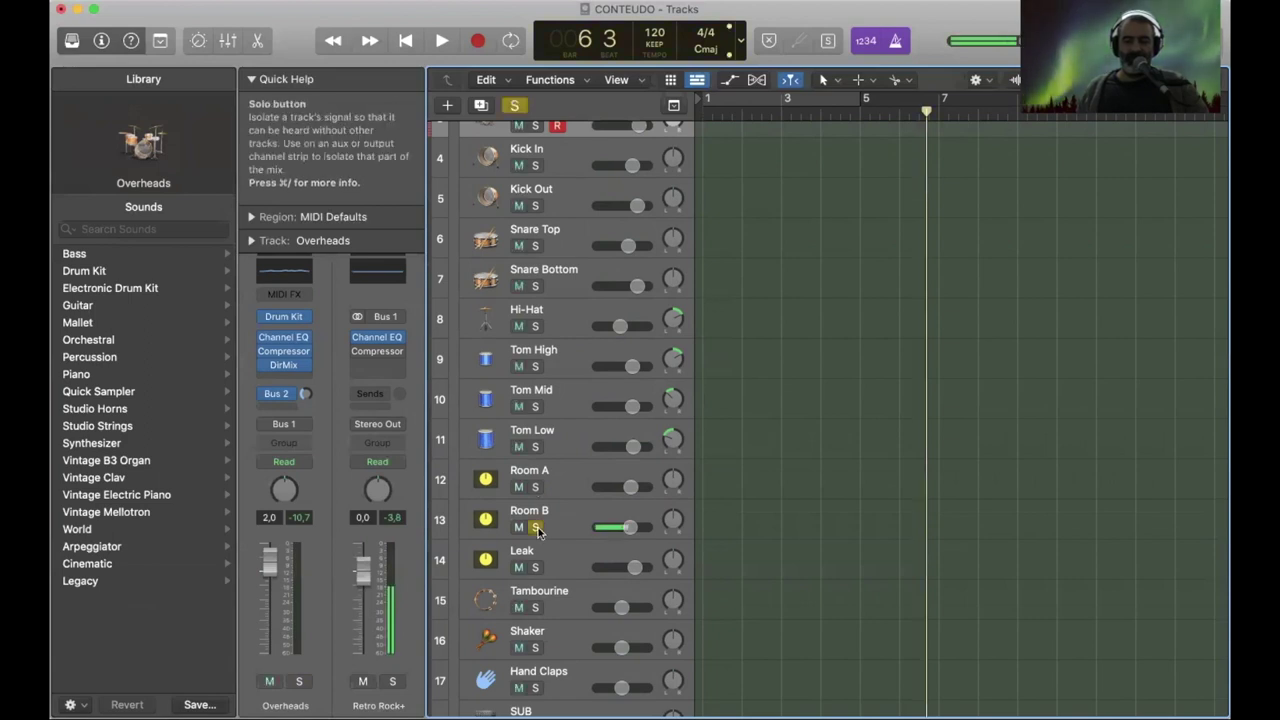
click(535, 527)
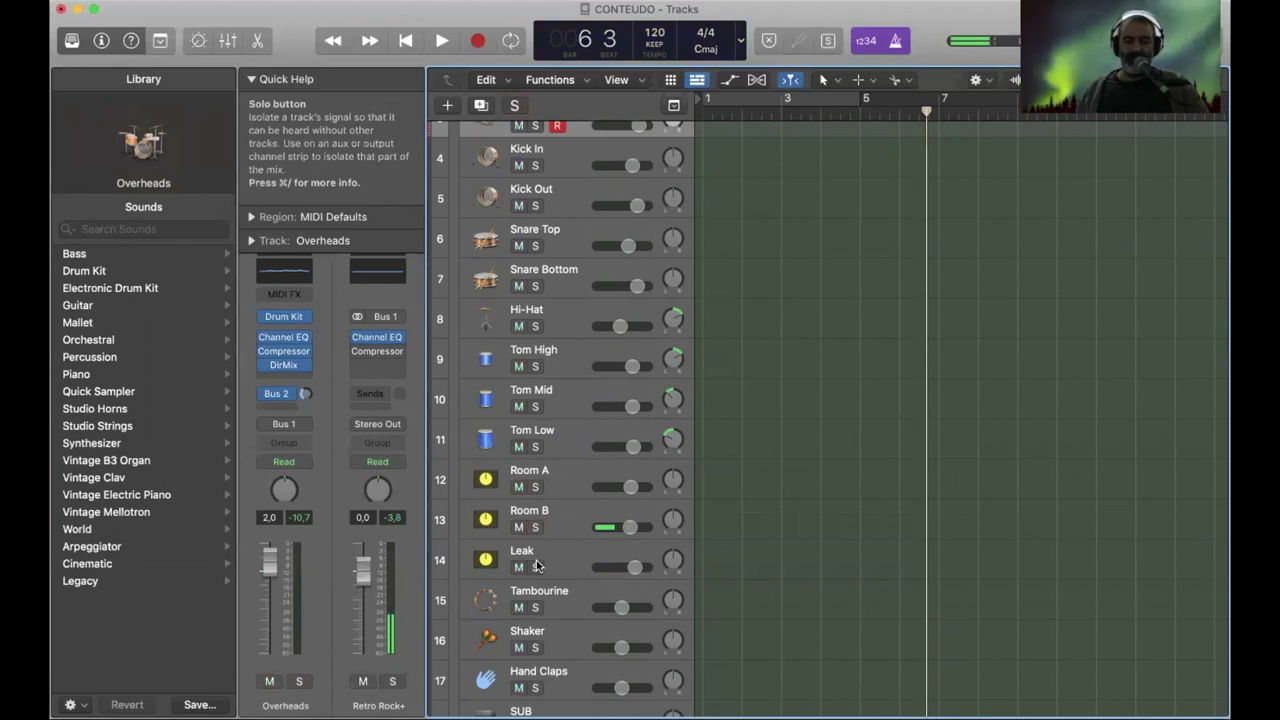
click(535, 567)
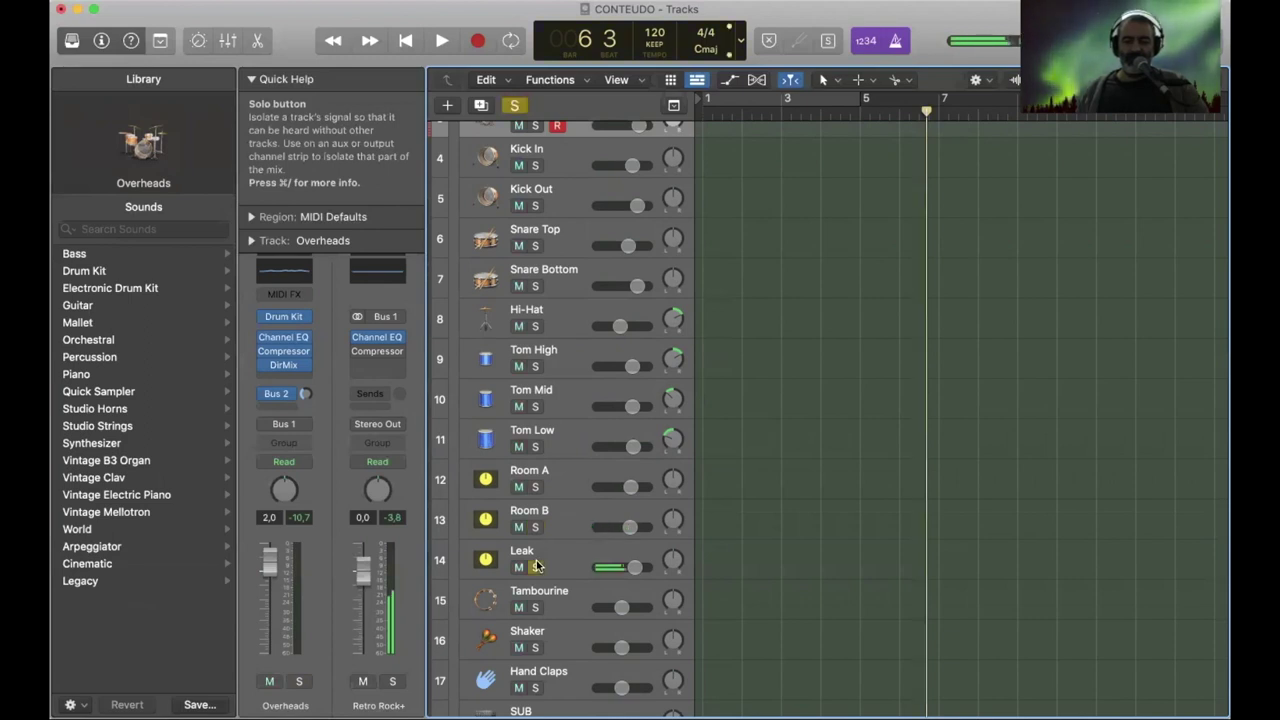
click(535, 567)
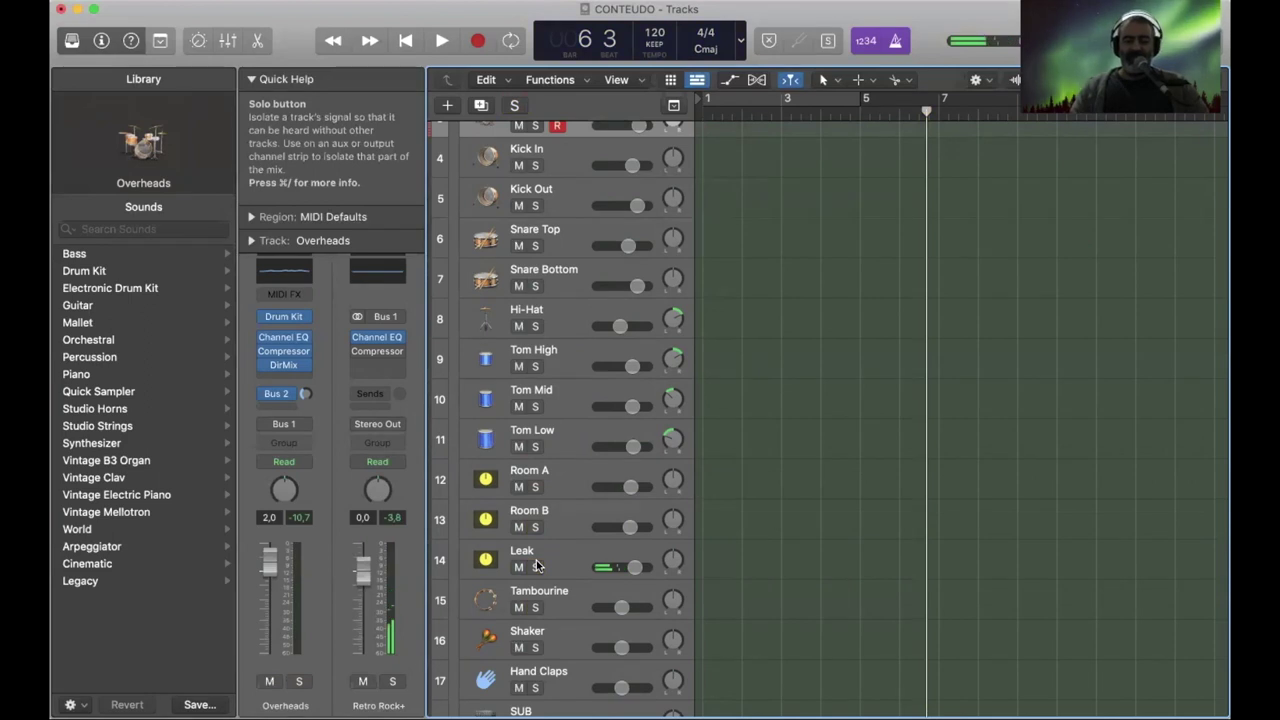
scroll(536, 566, down, 4)
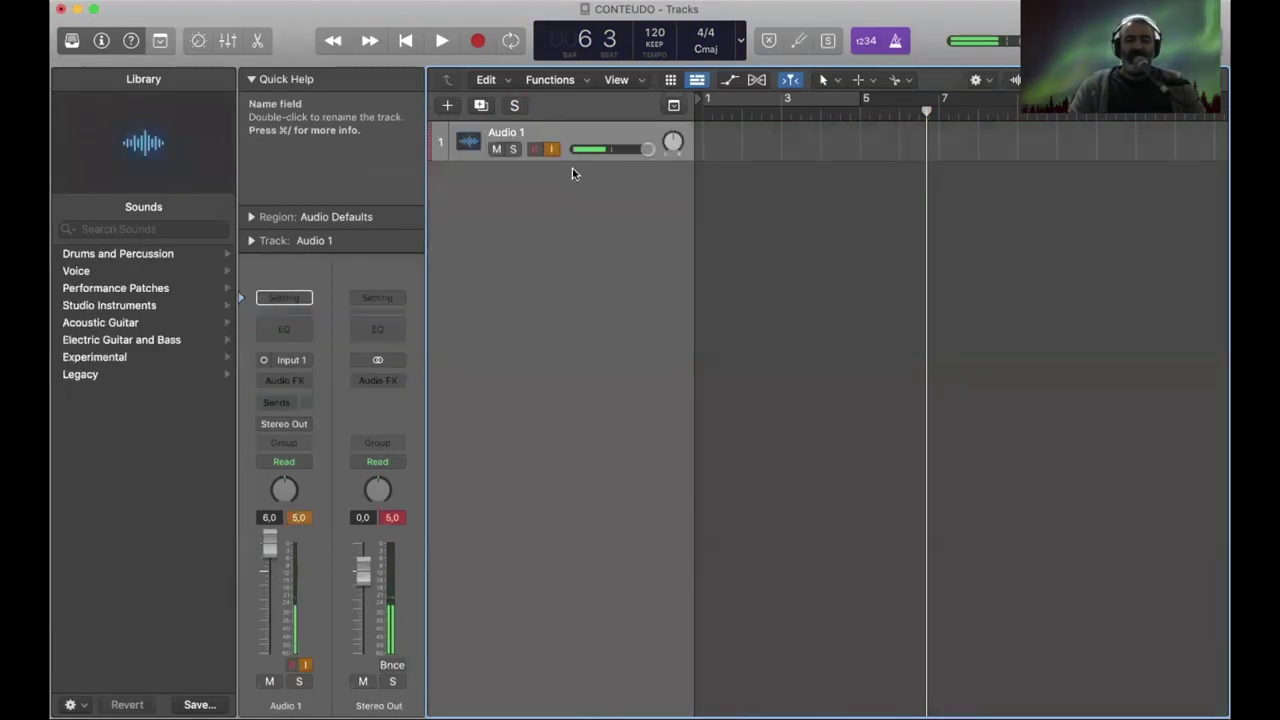